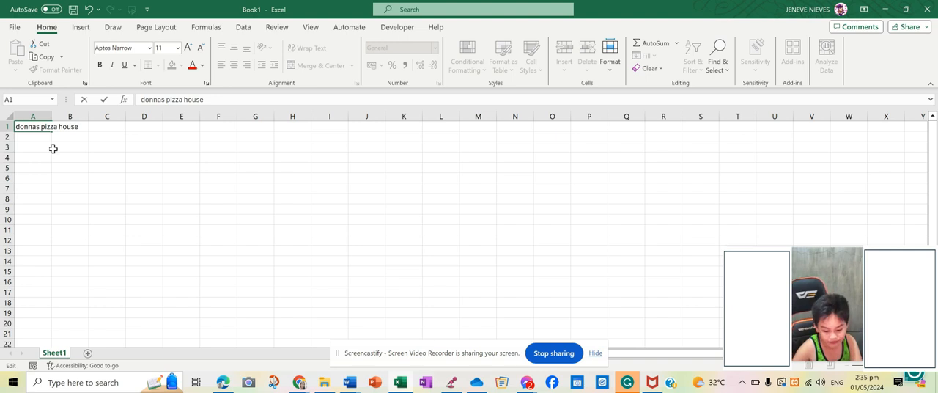
Step: Enter the column heading "kinita site 1" in cell B2
left_click(76, 139)
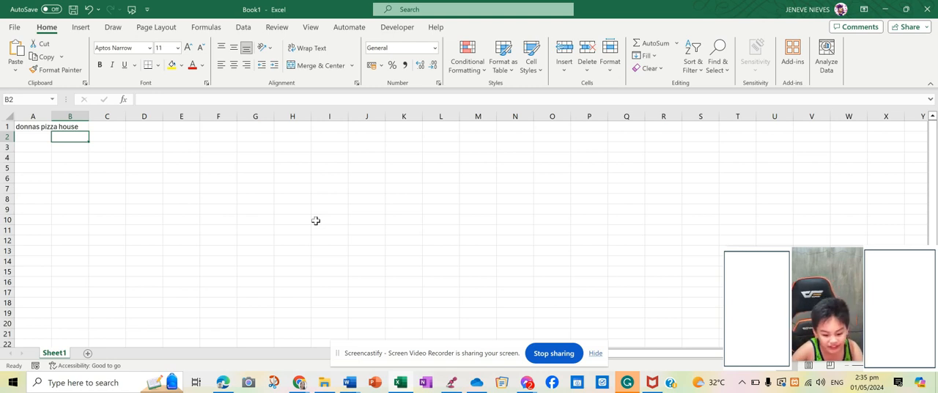
type("k")
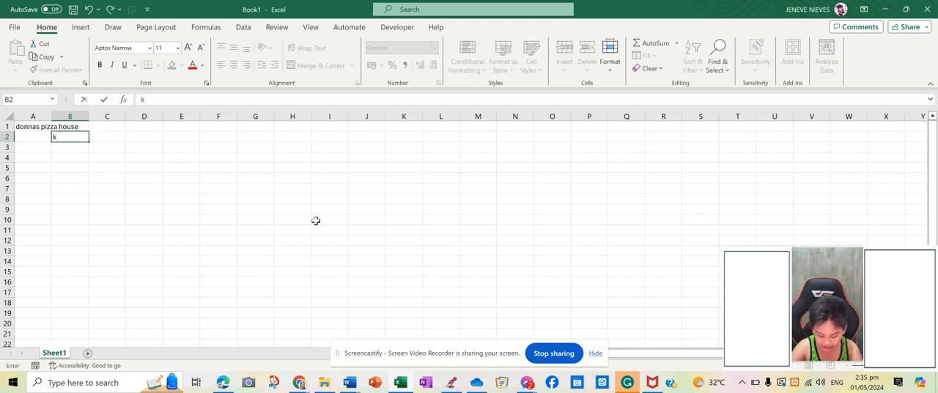
type("inita site 1")
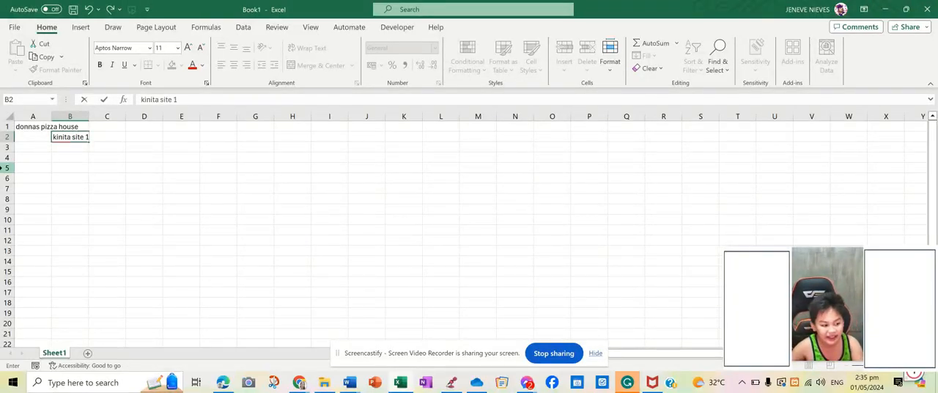
Step: Enter the flavor "hawaiin" in cell A3 and its second-site value 200 in C3
left_click(31, 145)
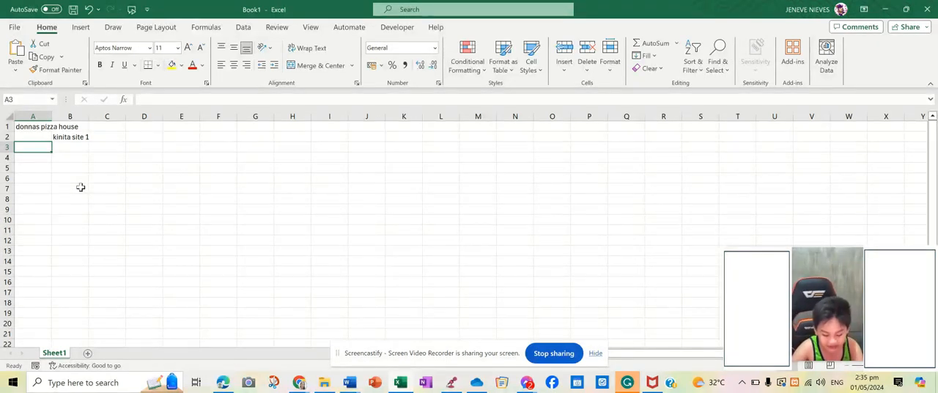
type("ha")
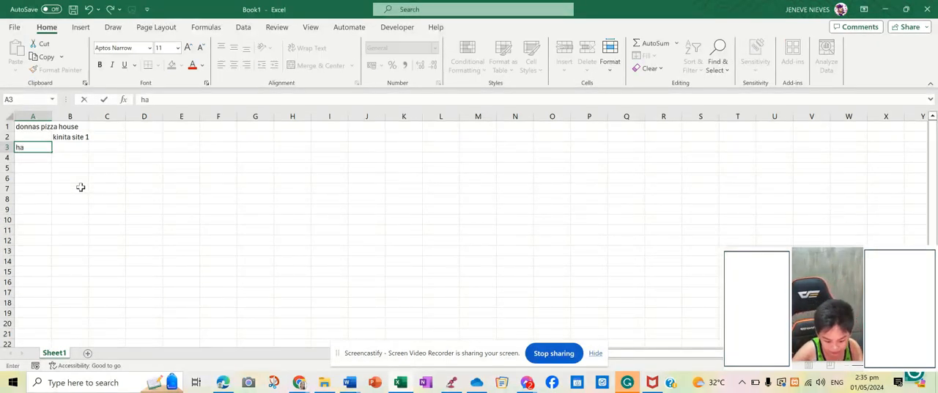
type("waiin")
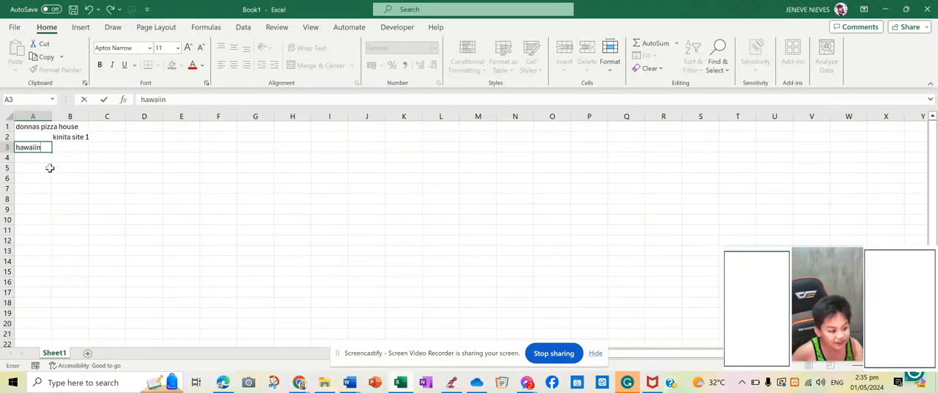
left_click(109, 145)
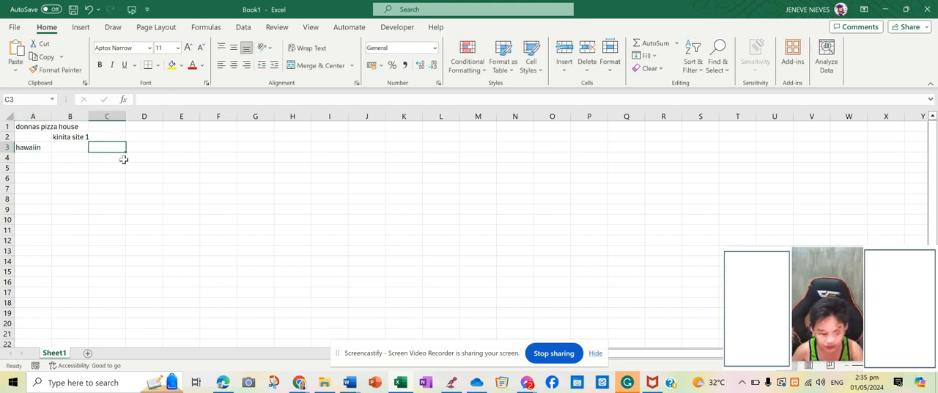
type("200")
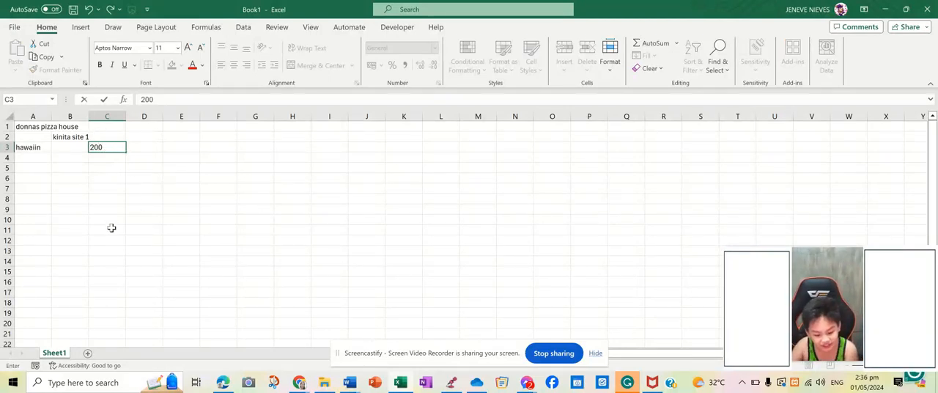
Step: Enter 700 in cell B4
left_click(77, 158)
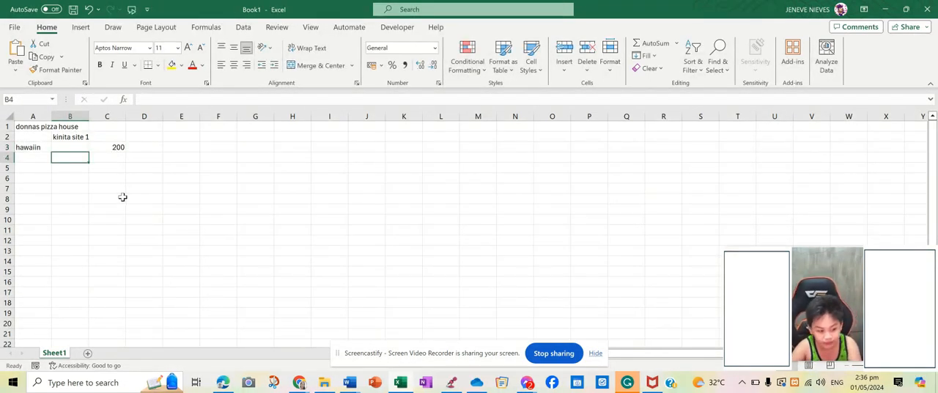
type("7-0")
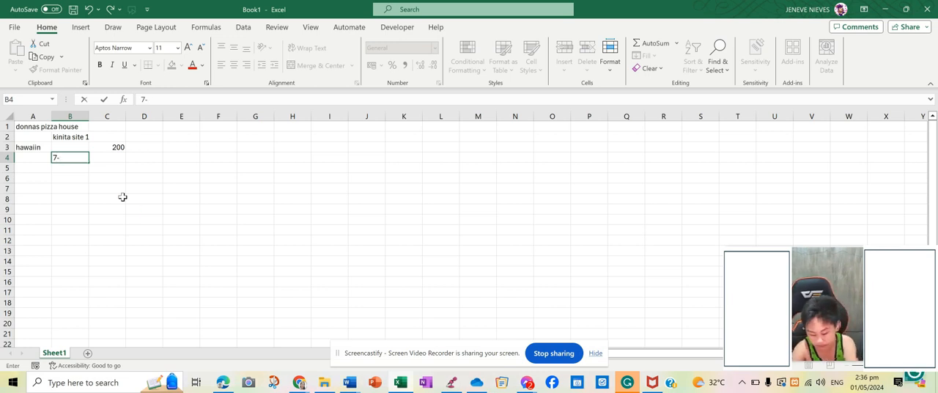
key("BackSpace")
type("00")
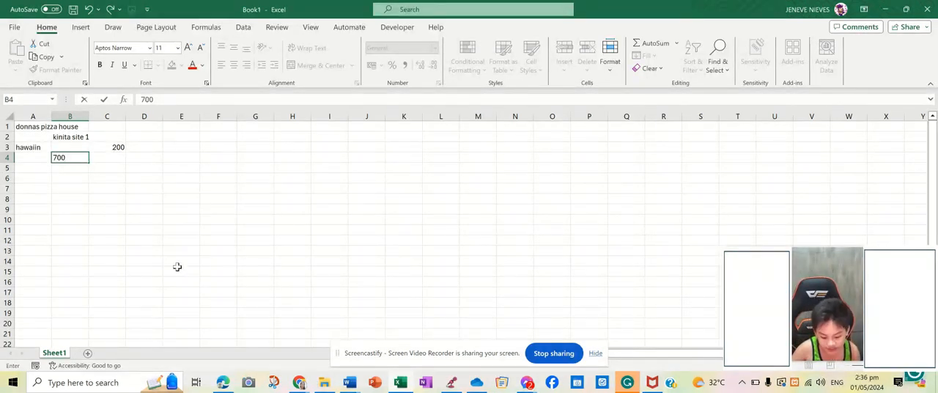
Step: Enter the flavor "pepperoni" in A5 with 200 in C5, and put 900 in B6
left_click(35, 170)
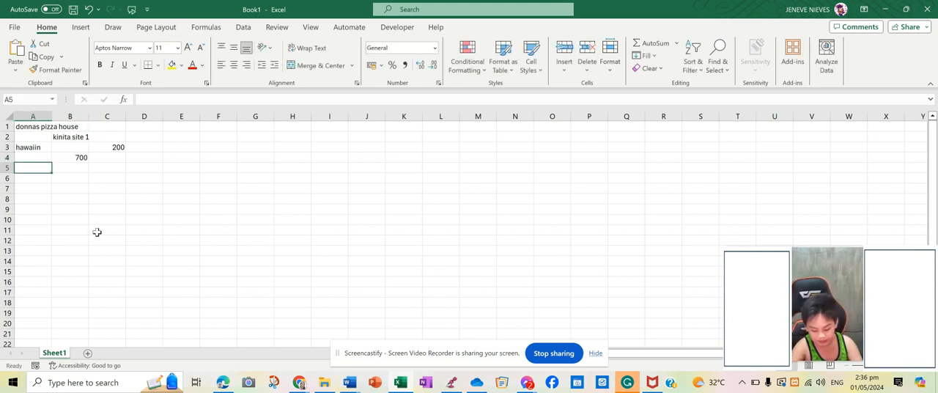
type("pepperoni")
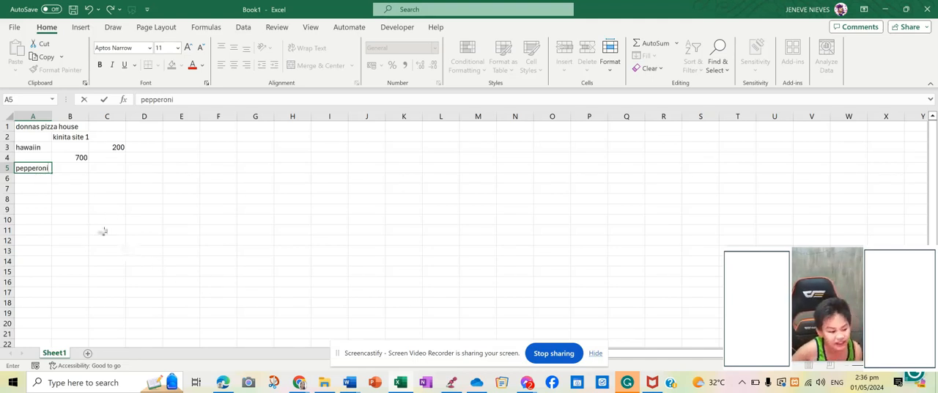
left_click(97, 171)
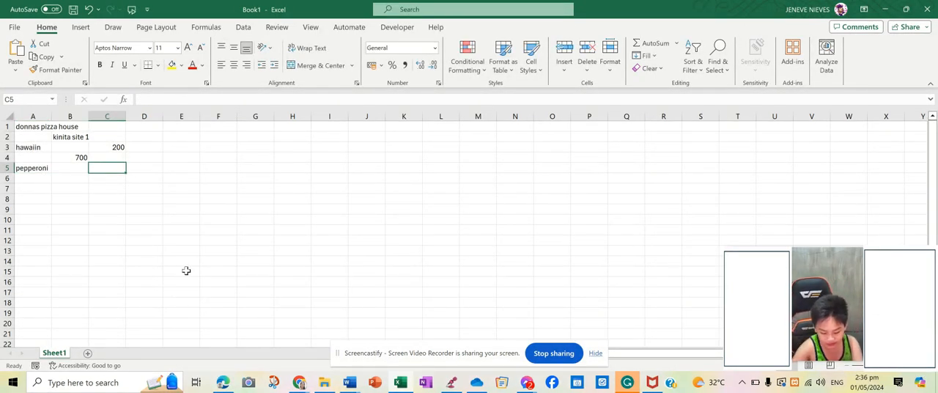
type("200")
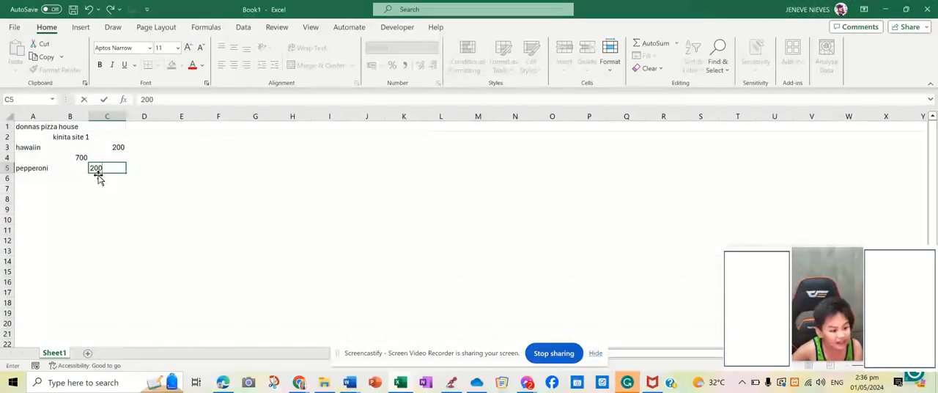
left_click(69, 182)
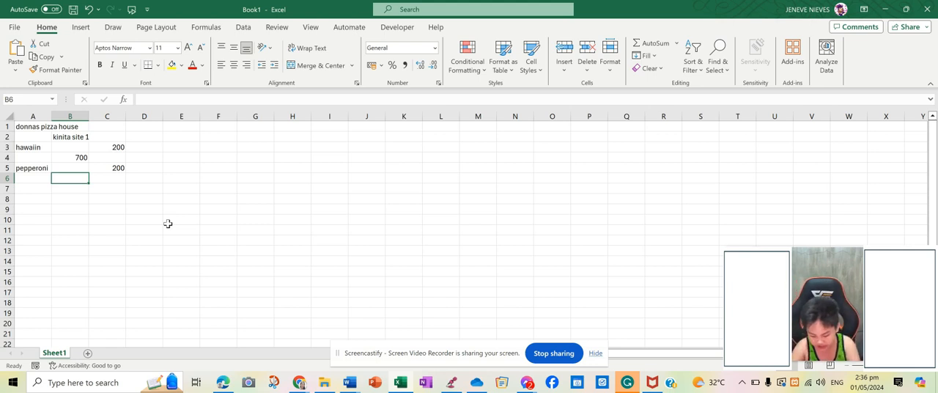
type("900")
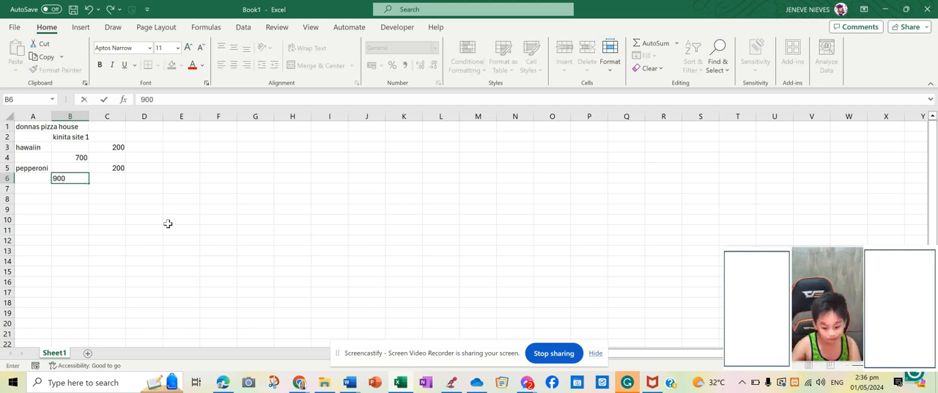
Step: Complete the heading row with "pizza flavor" in A2 and "kinita site 2" in C2
left_click(40, 136)
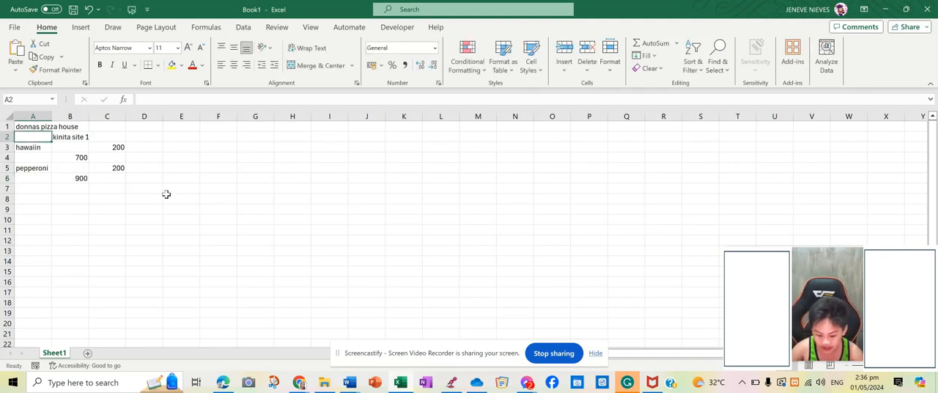
type("p")
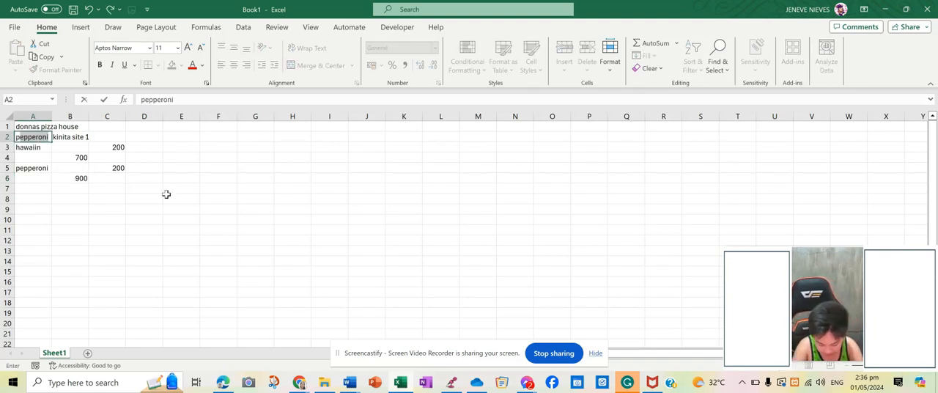
type("izza fl")
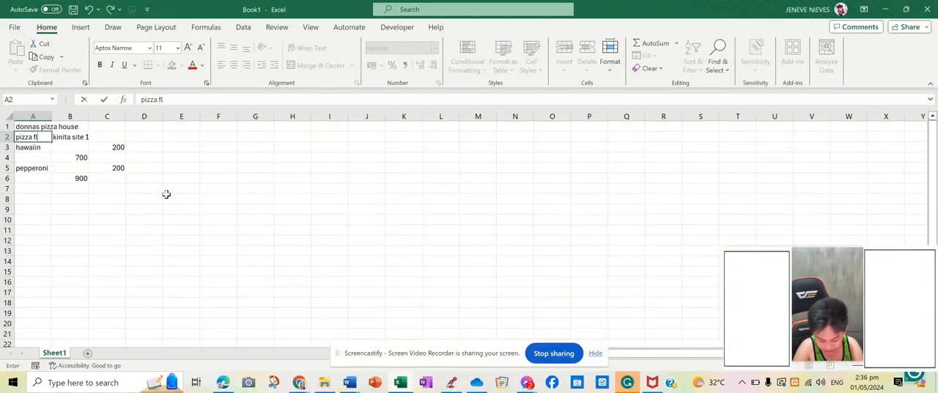
type("avor")
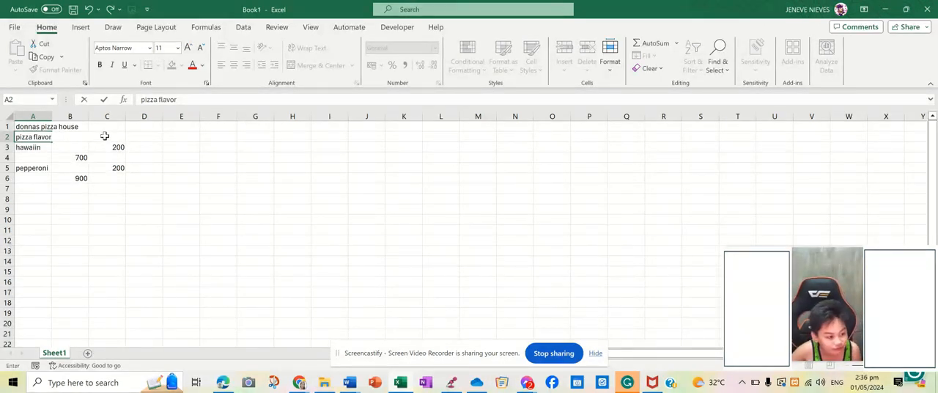
left_click(105, 135)
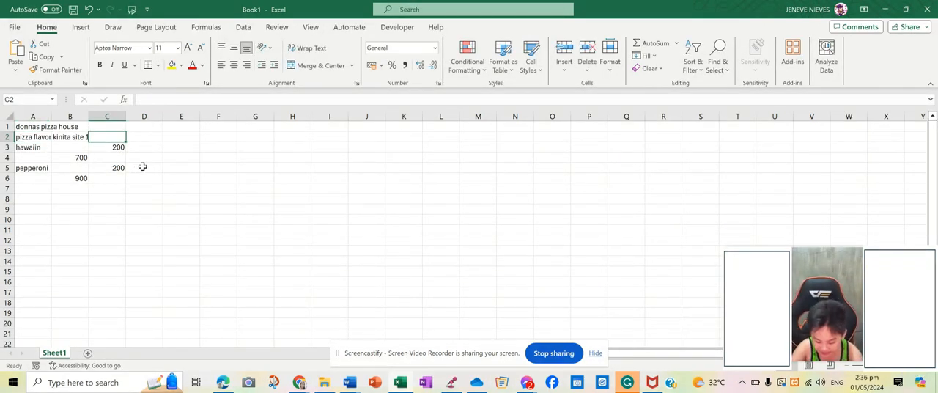
type("kinita site 2")
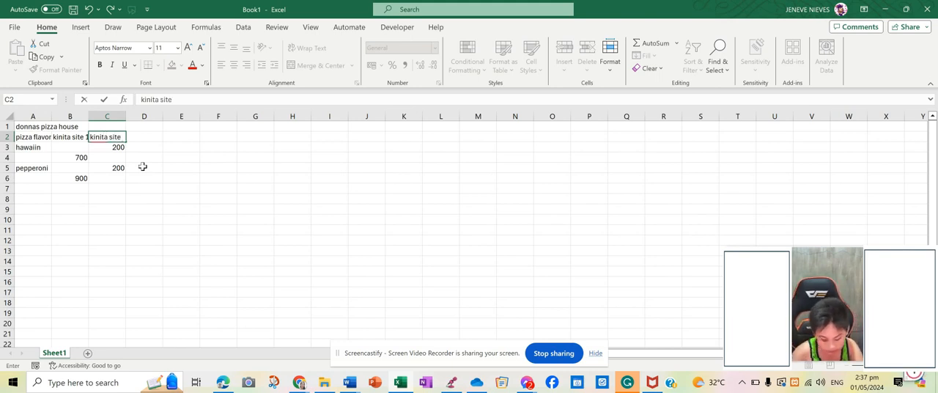
Step: Enter hawaiin's first-site value 700 in B3 and the flavor "ham and cheese" in A4
left_click(55, 149)
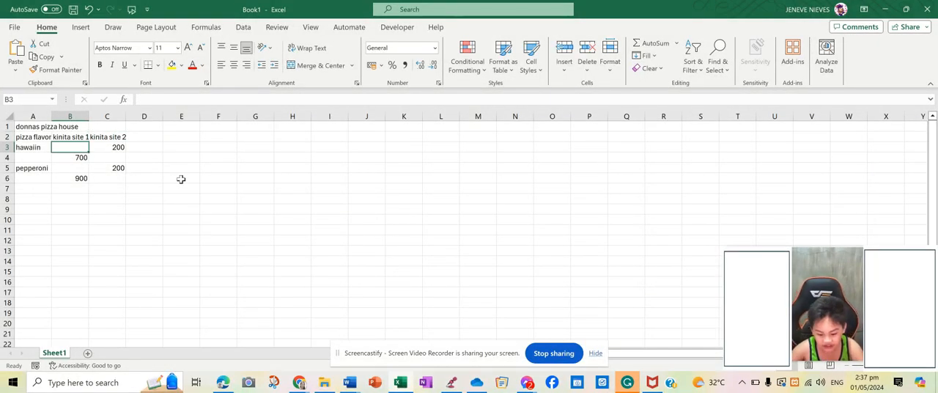
type("700")
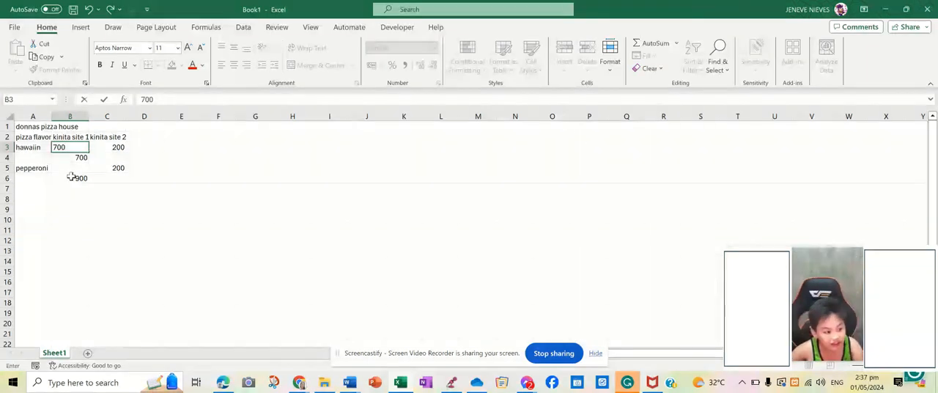
left_click(40, 159)
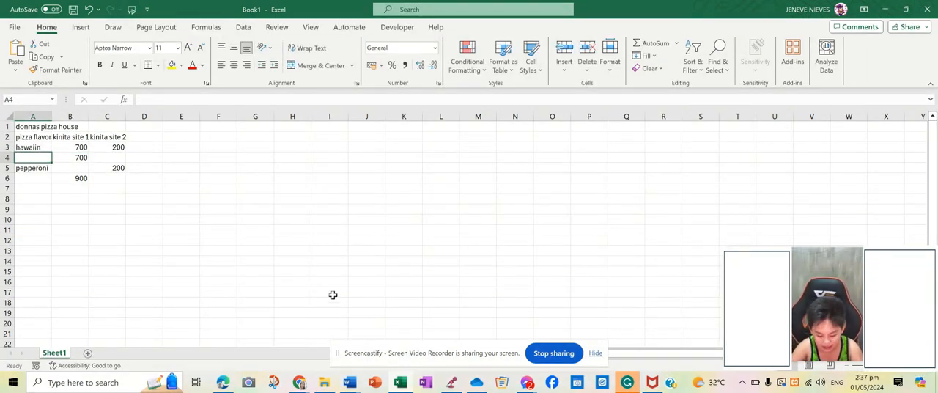
type("ham")
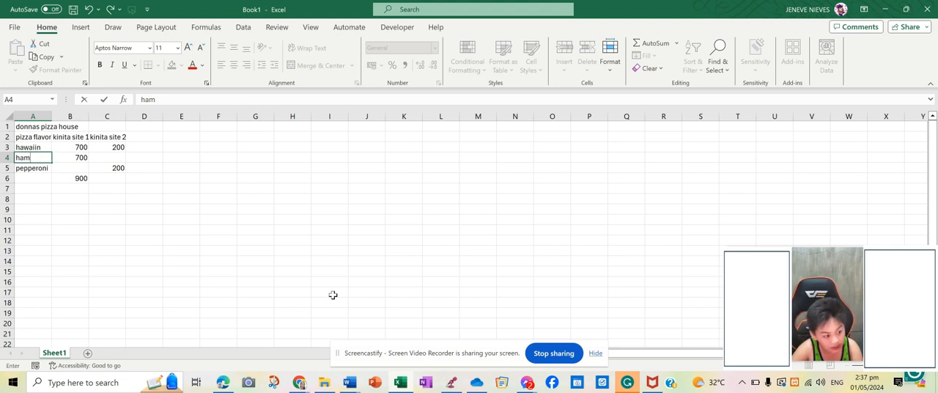
type(" and cheese")
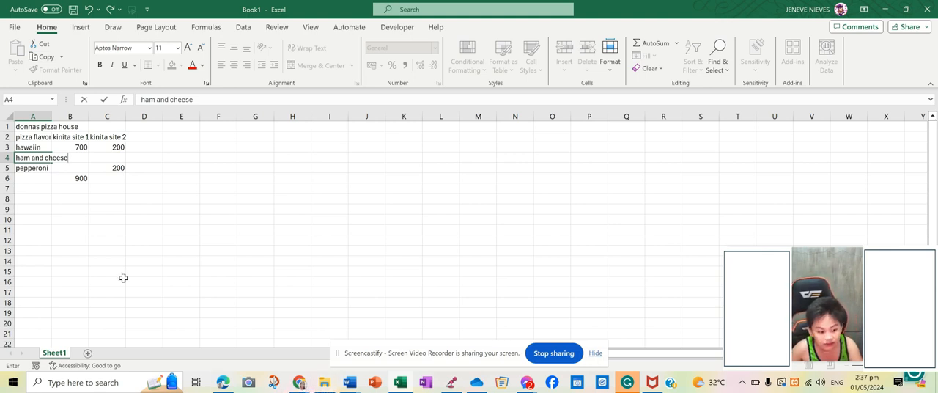
Step: Fill in the ham and cheese row with 700 in B4 and 200 in C4
left_click(70, 158)
type("700")
left_click(109, 159)
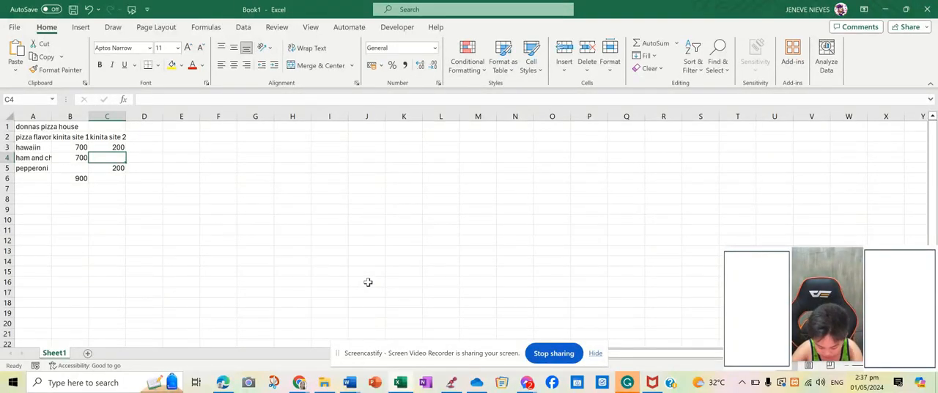
type("200")
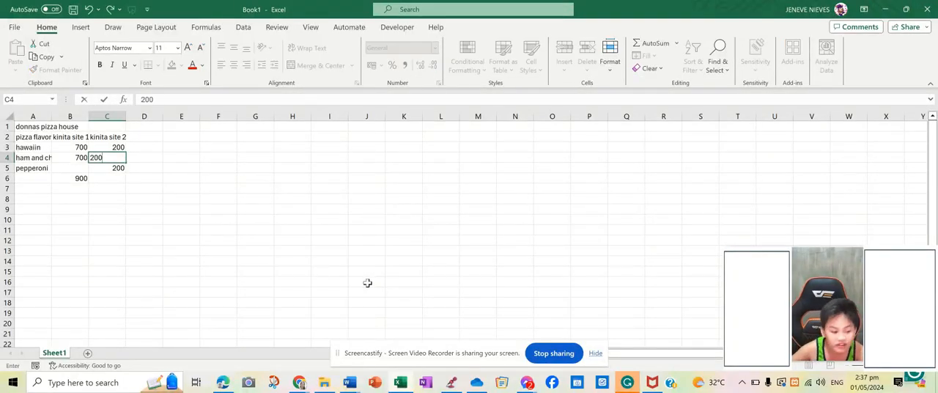
Step: Enter pepperoni's first-site value 800 in cell B5
left_click(76, 168)
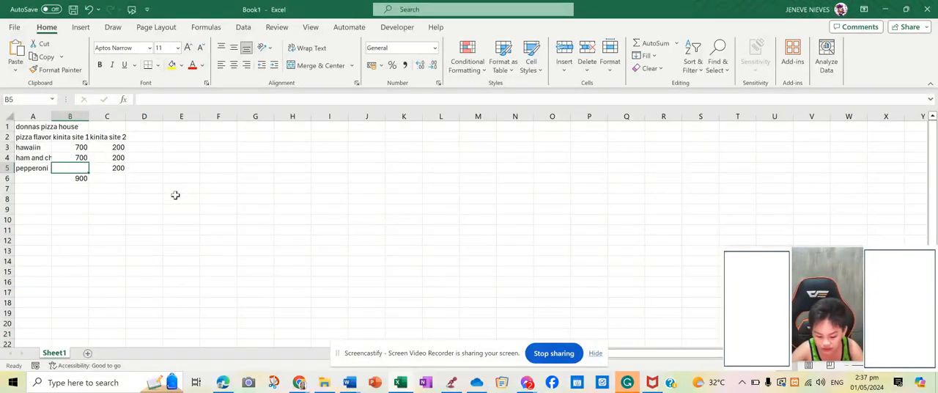
type("8")
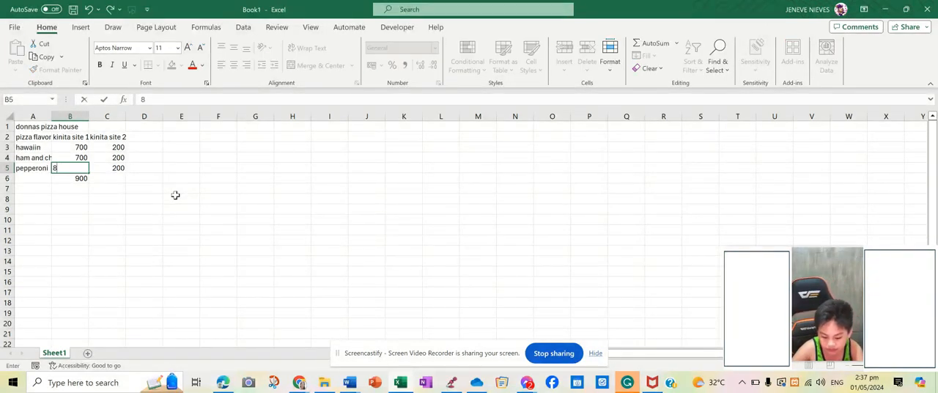
type("00")
Step: Enter the flavor "seafood" in A6 and its second-site value 150 in C6
left_click(31, 177)
type("seafood")
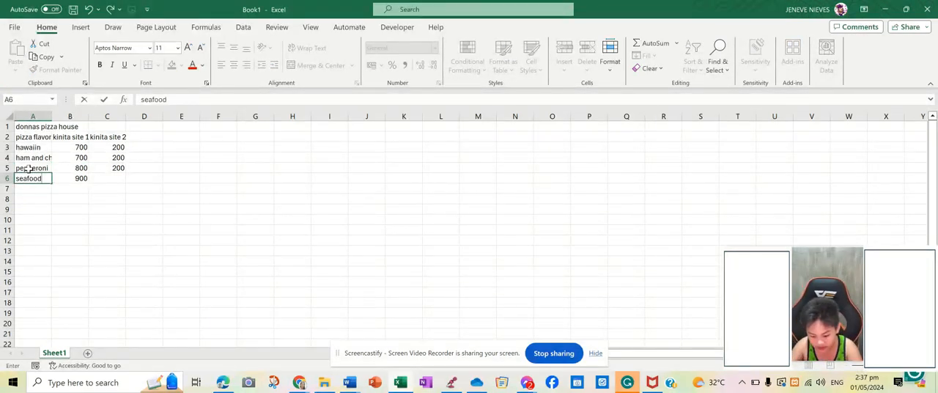
left_click(111, 180)
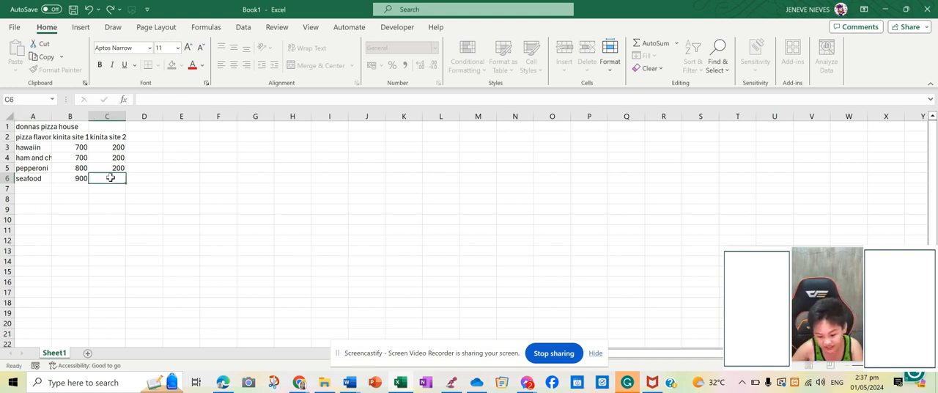
type("150")
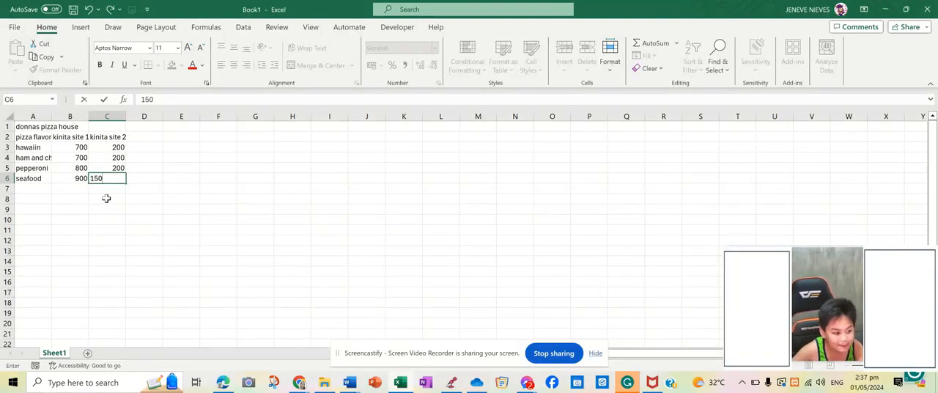
Step: Commit seafood's second-site value 150 in C6 and widen columns A, B and C to fit their text
left_click(108, 208)
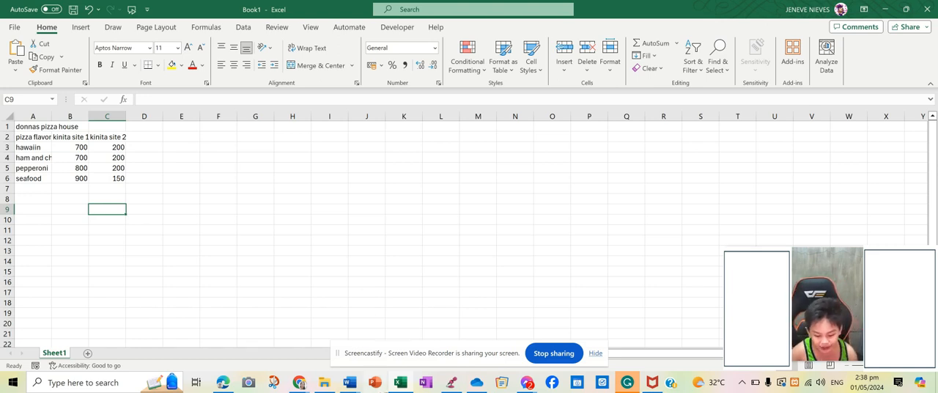
mouse_move(400, 382)
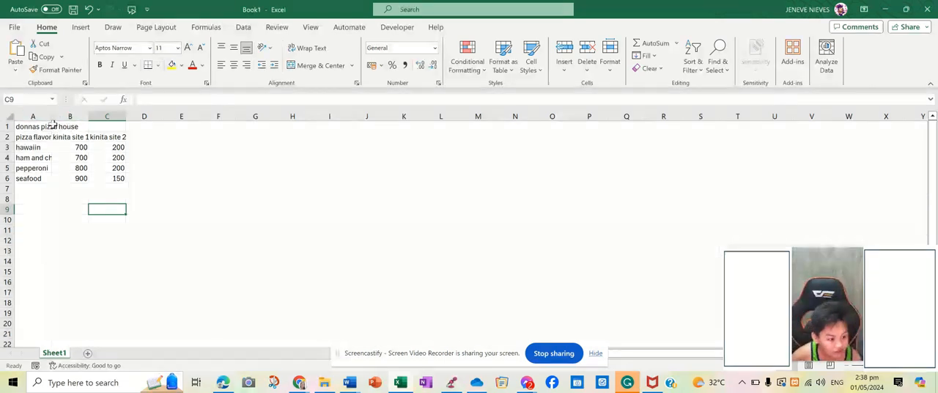
left_click_drag(51, 116, 125, 117)
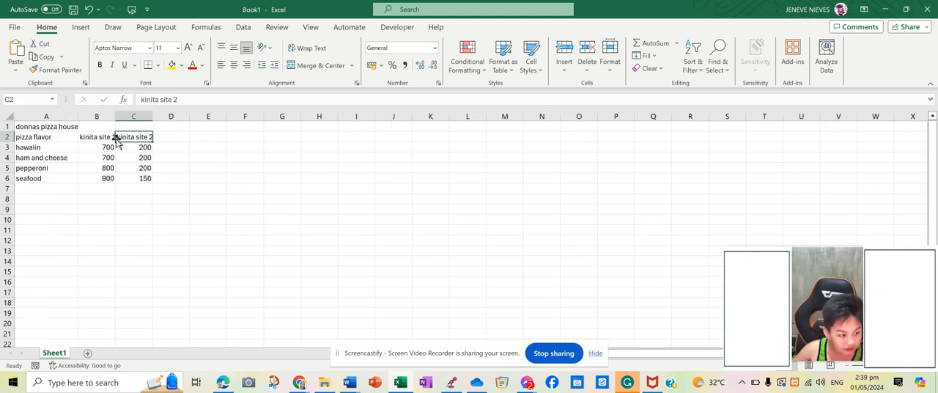
left_click_drag(115, 119, 185, 117)
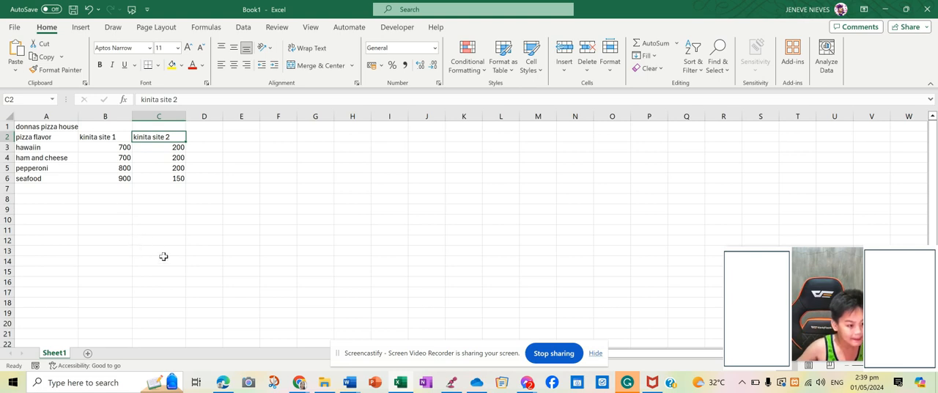
left_click(189, 250)
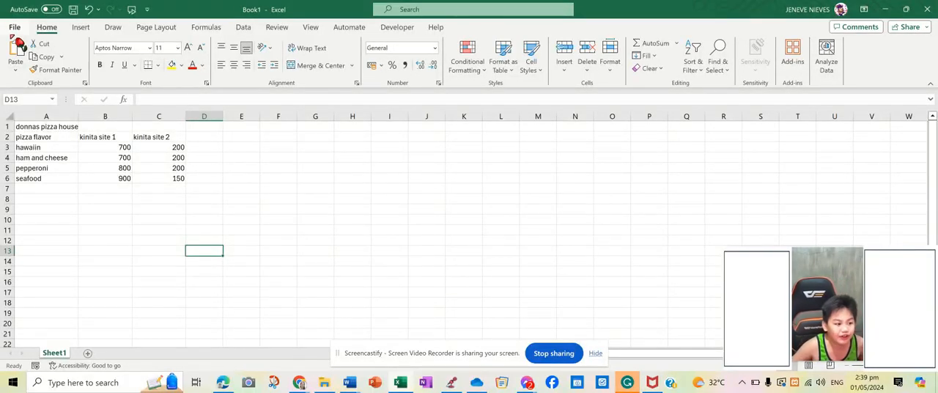
Step: Save the workbook in the Downloads folder as an Excel Workbook named "spreadsheet example"
left_click(15, 28)
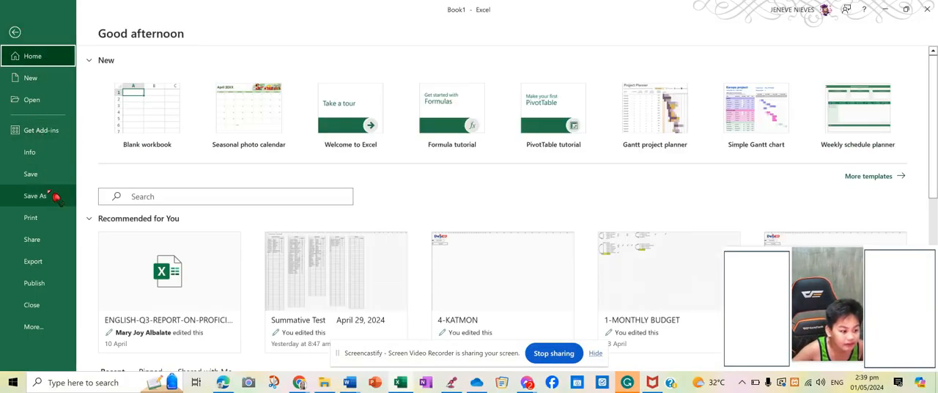
left_click(55, 198)
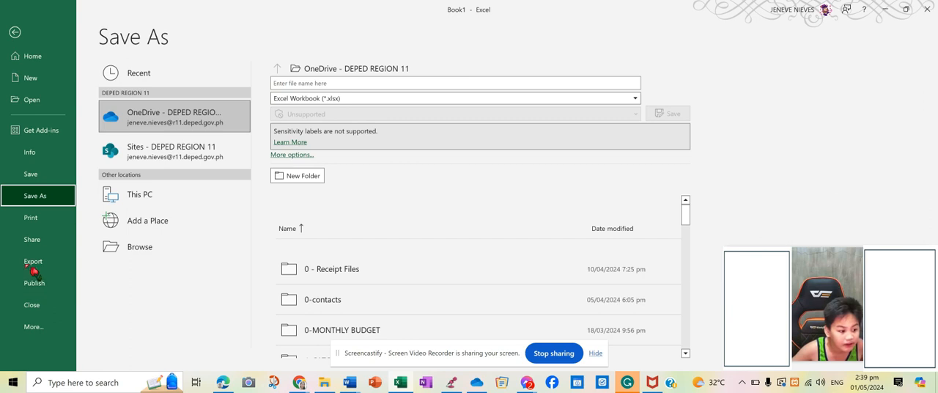
left_click(133, 253)
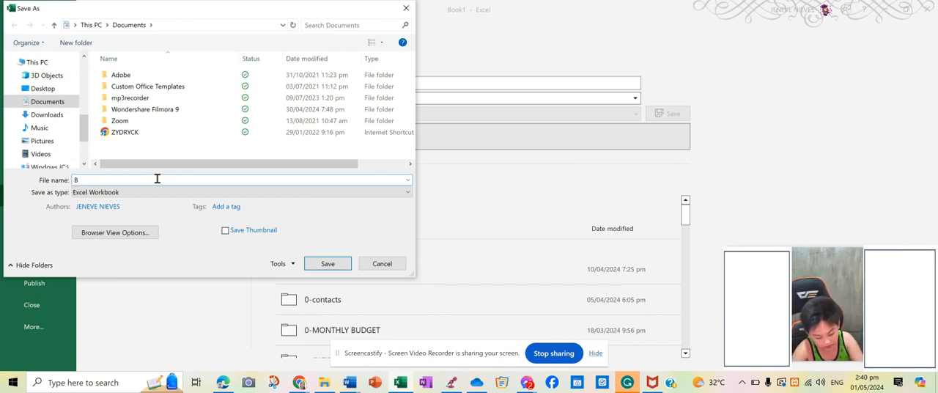
type("spreadsheet example")
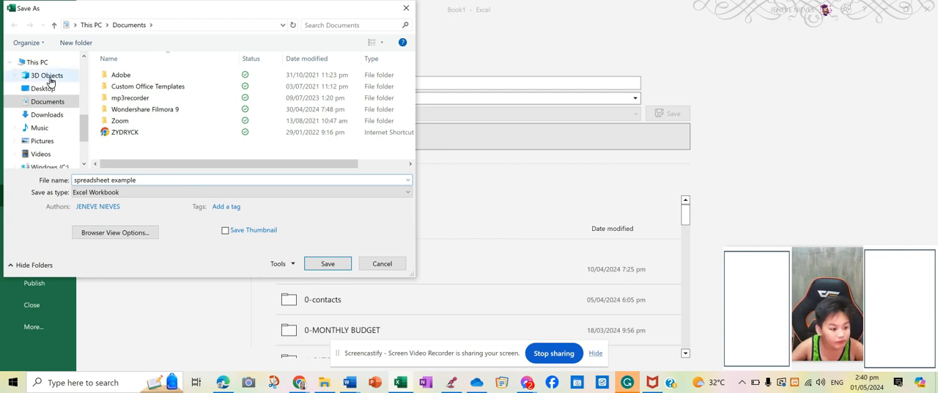
left_click(49, 114)
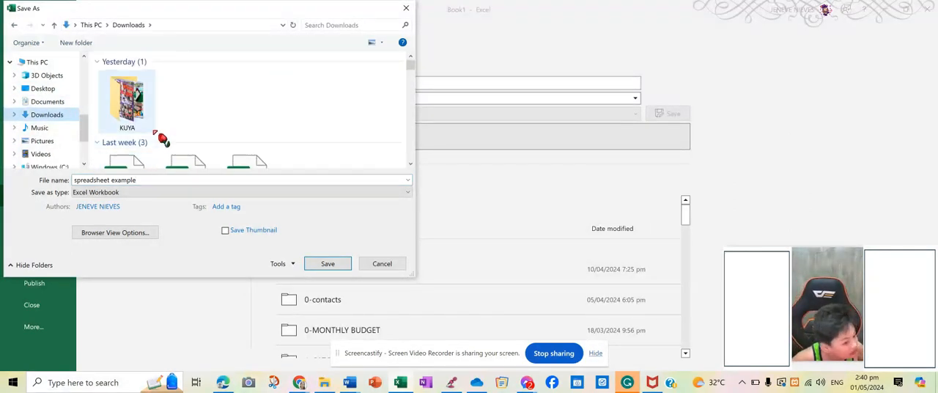
left_click(328, 263)
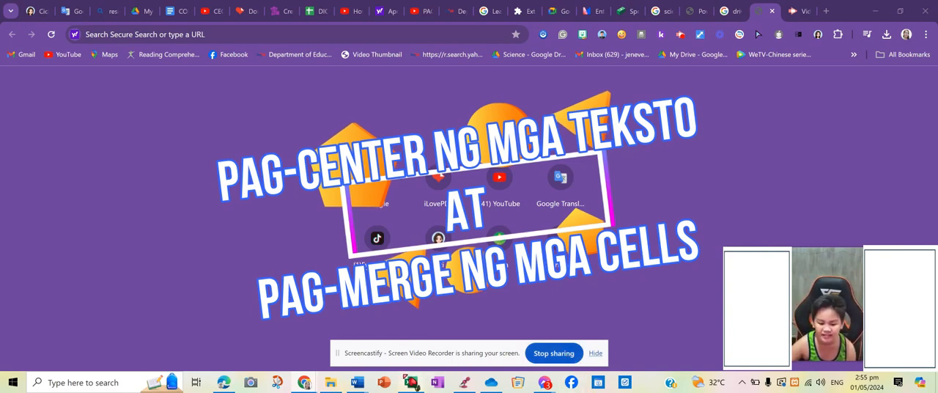
Step: Switch to the Excel workbook and merge and center the title "Donna's Pizza House" across A1:C1
left_click(413, 385)
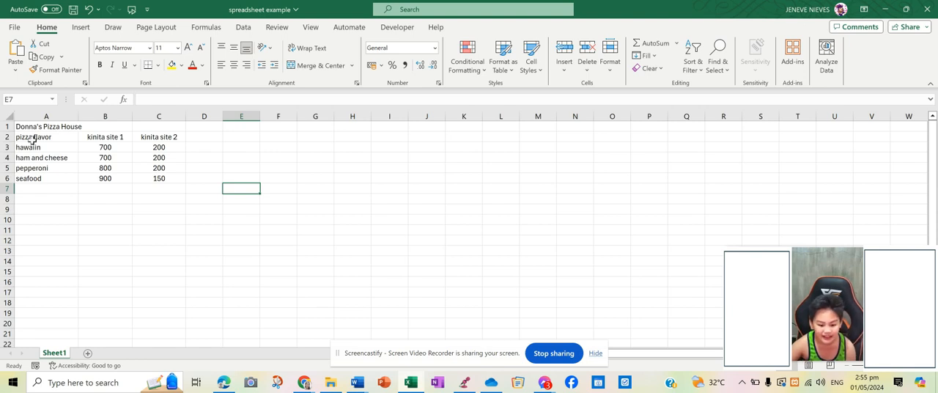
left_click_drag(42, 128, 141, 131)
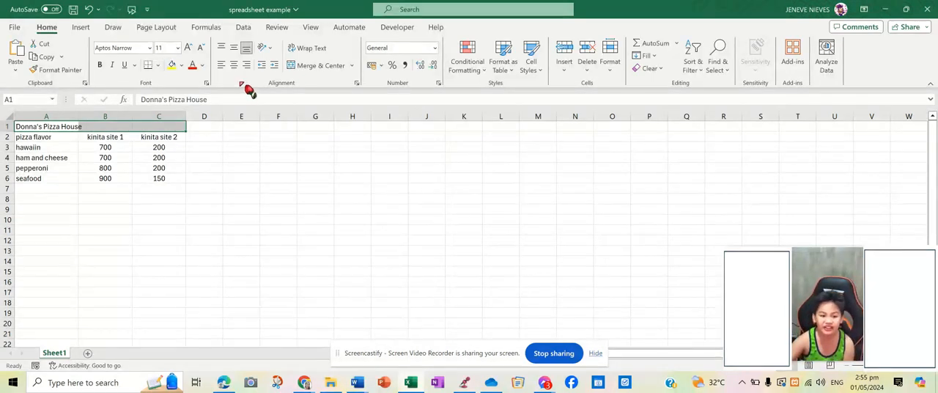
left_click(309, 71)
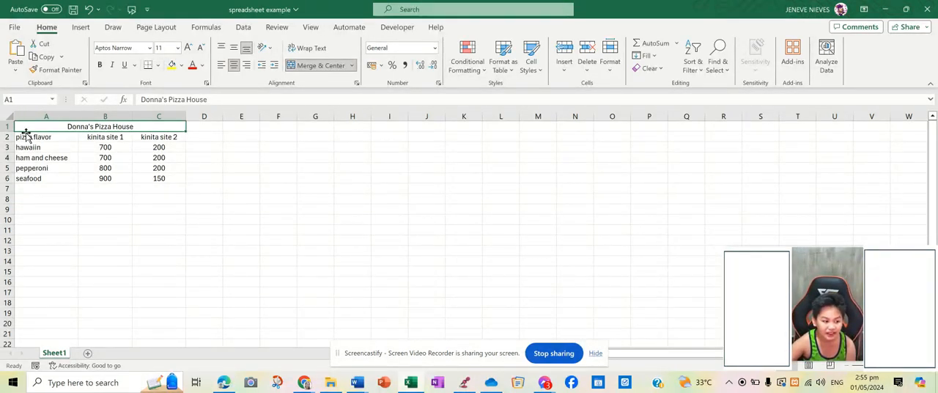
Step: Apply thick red outline and inside borders to the table in A1:C6 and save the workbook
left_click_drag(30, 128, 121, 180)
left_click(127, 188)
left_click_drag(24, 129, 107, 174)
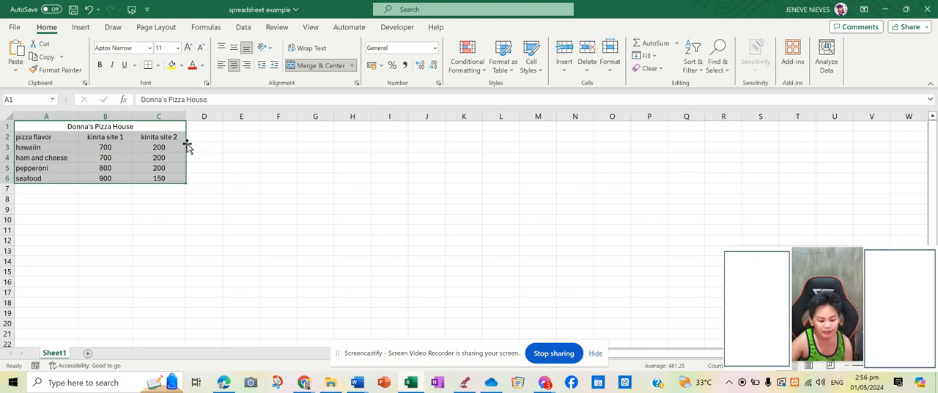
right_click(128, 160)
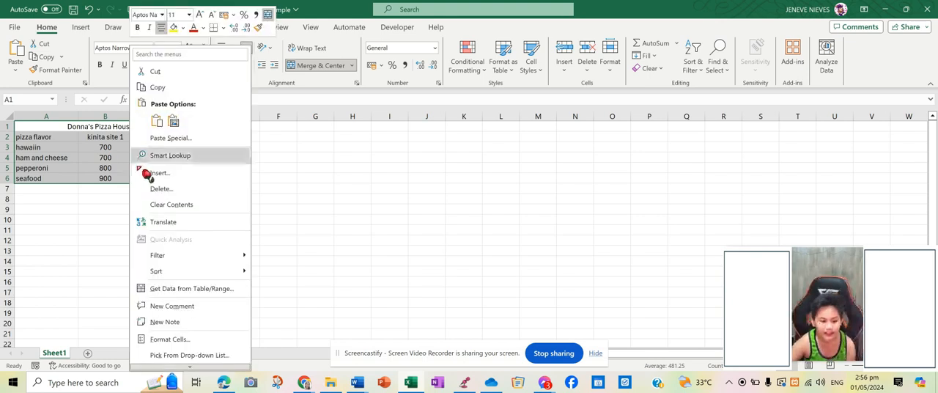
left_click(178, 342)
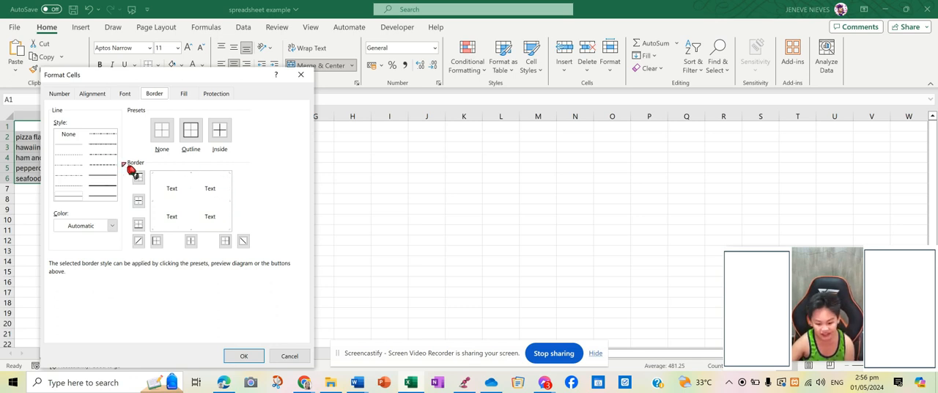
left_click(93, 187)
left_click(112, 225)
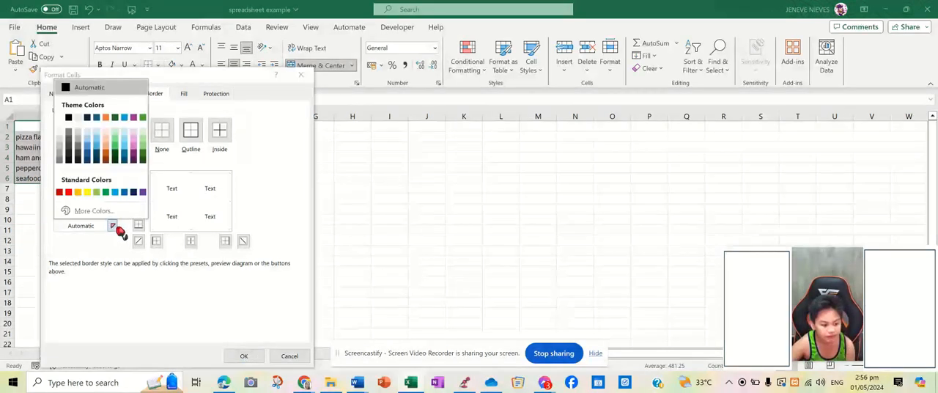
left_click(71, 193)
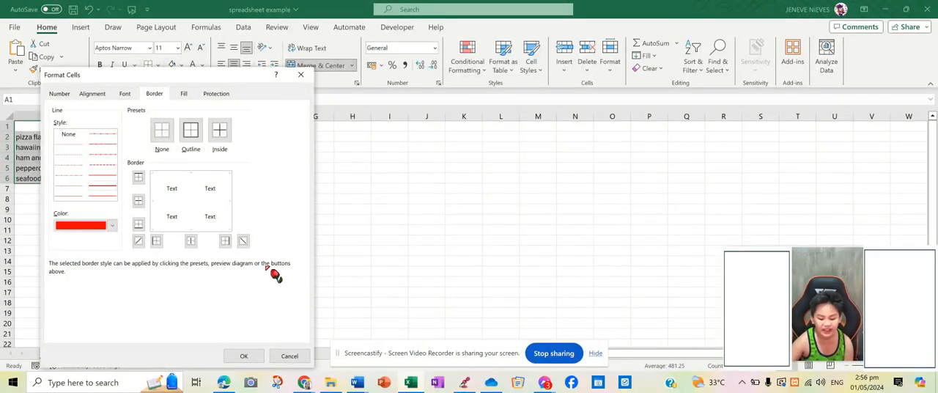
left_click(190, 130)
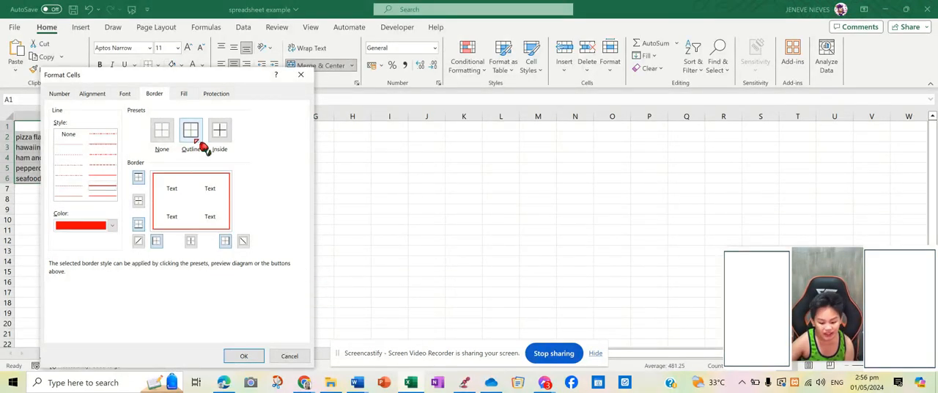
left_click(222, 132)
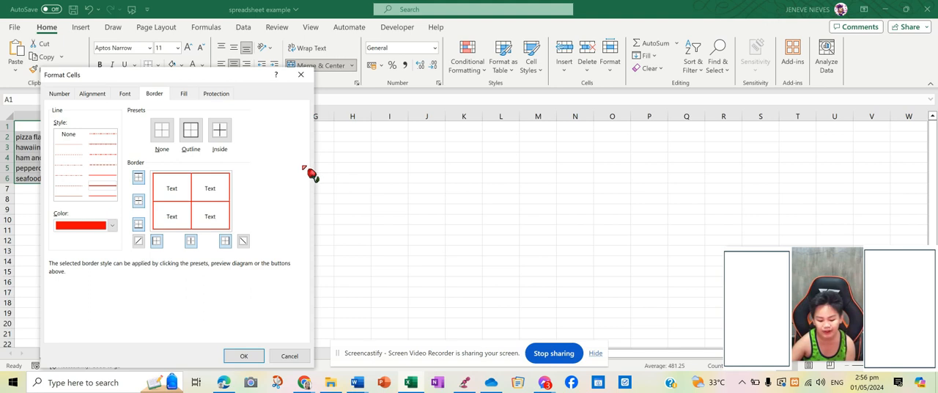
left_click(244, 350)
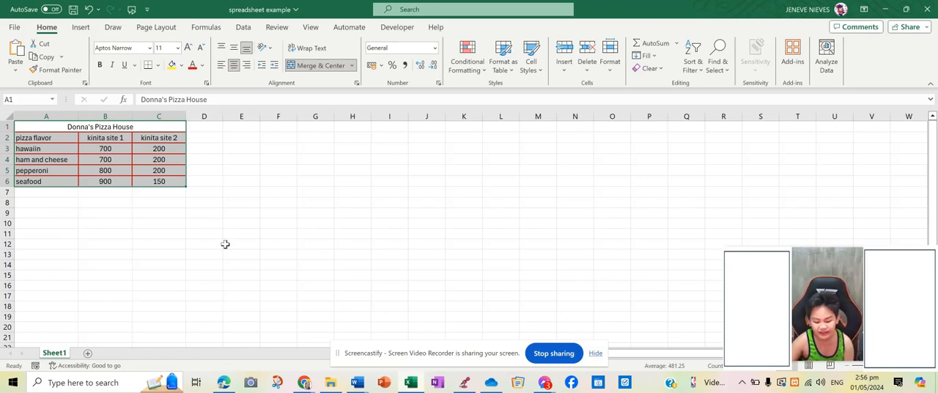
left_click(74, 10)
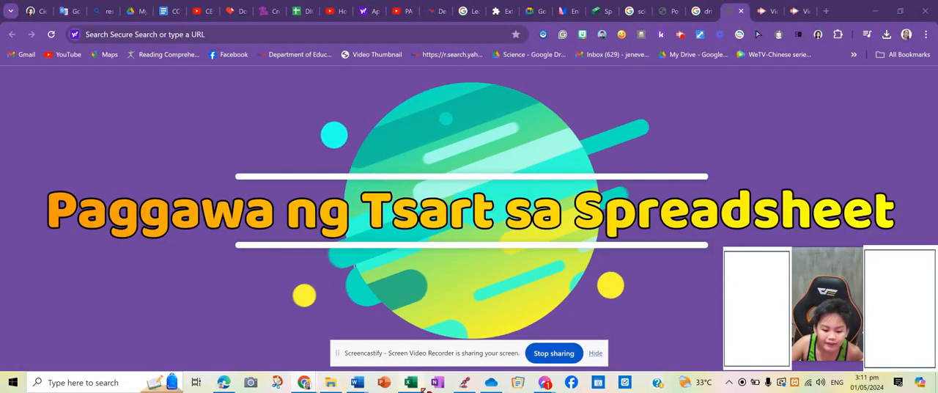
Step: Return to the Excel workbook and insert a 3-D clustered column chart from the table in A1:C6
key("alt+Tab")
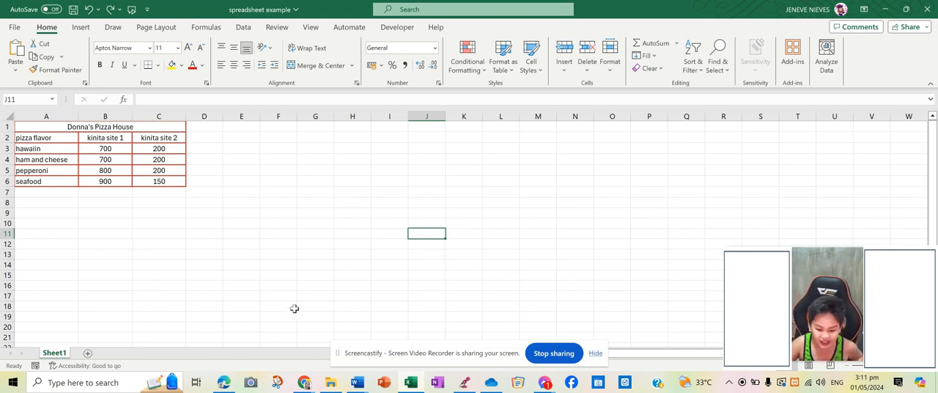
left_click_drag(28, 129, 113, 179)
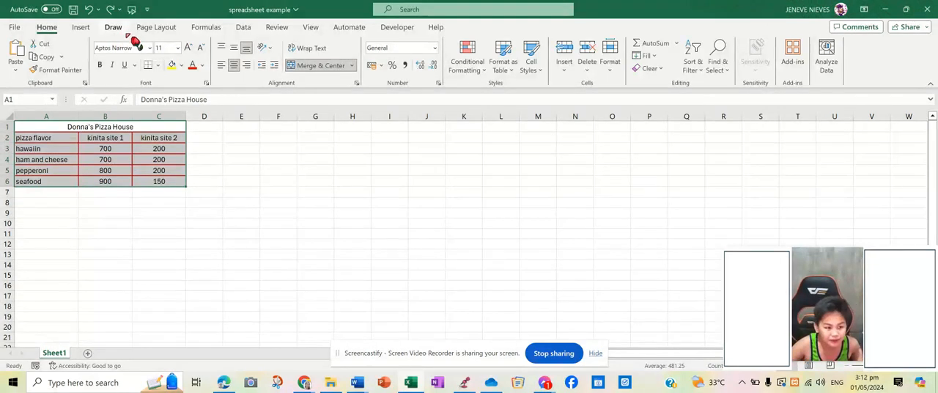
left_click(81, 27)
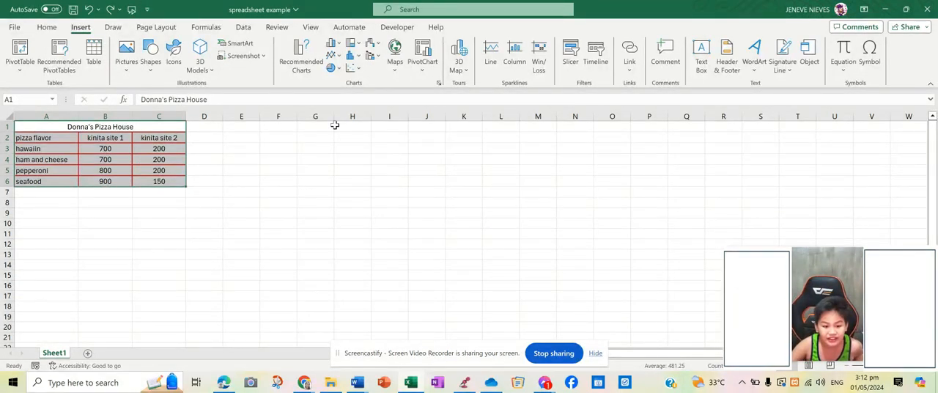
left_click(337, 48)
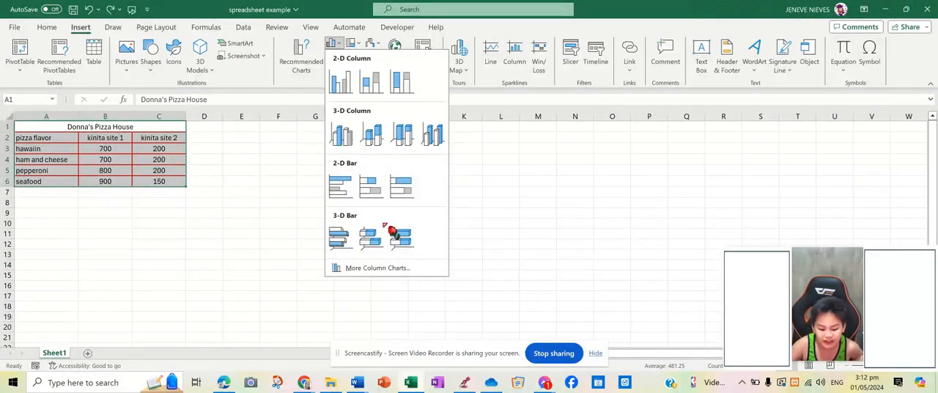
left_click(339, 136)
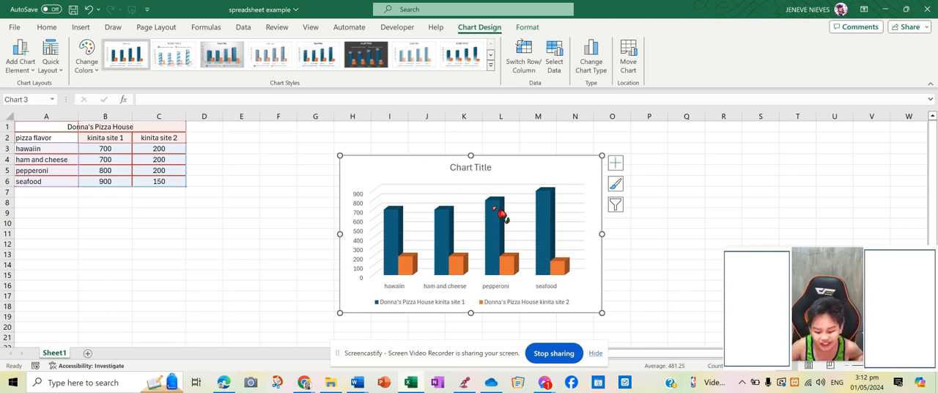
Step: Insert the text "kinita sa donnas pizza house" into the chart's placeholder title
left_click(482, 168)
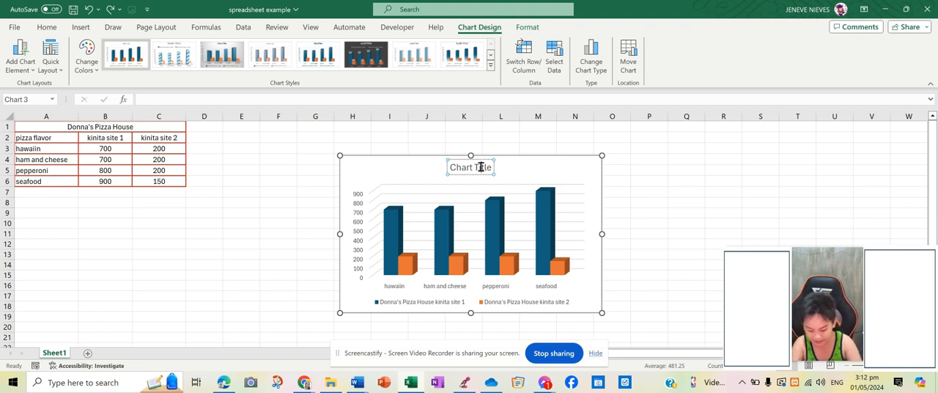
type("d")
type("ini")
type("ta ")
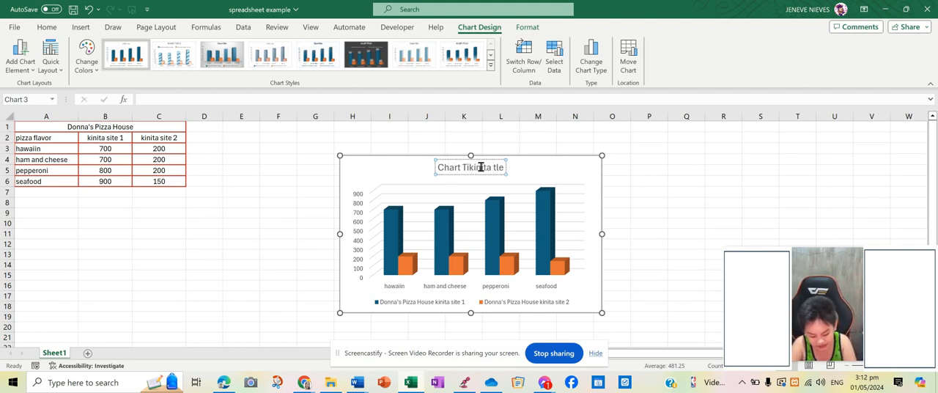
type("sadonna")
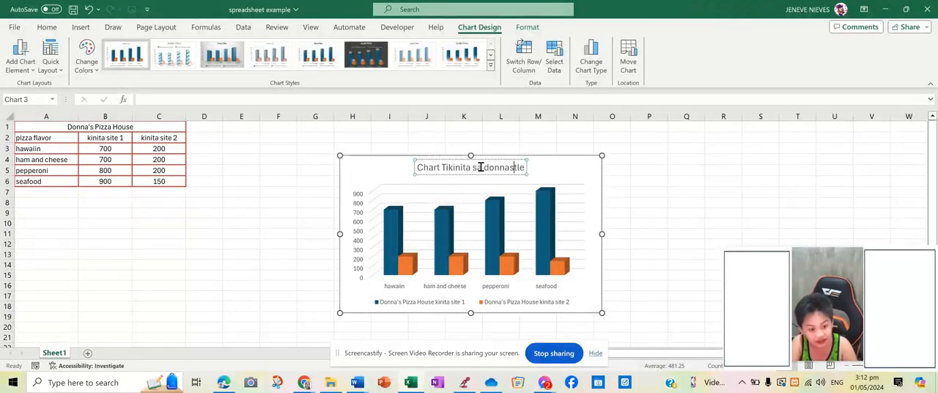
type("s pizz")
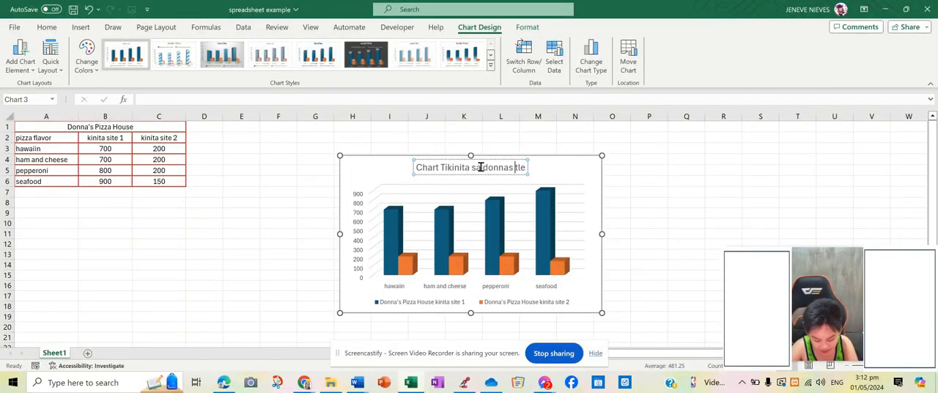
type("a ")
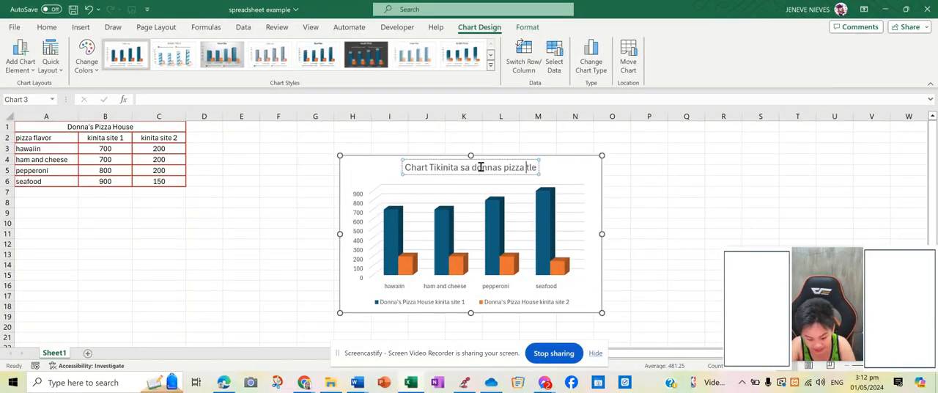
type("house")
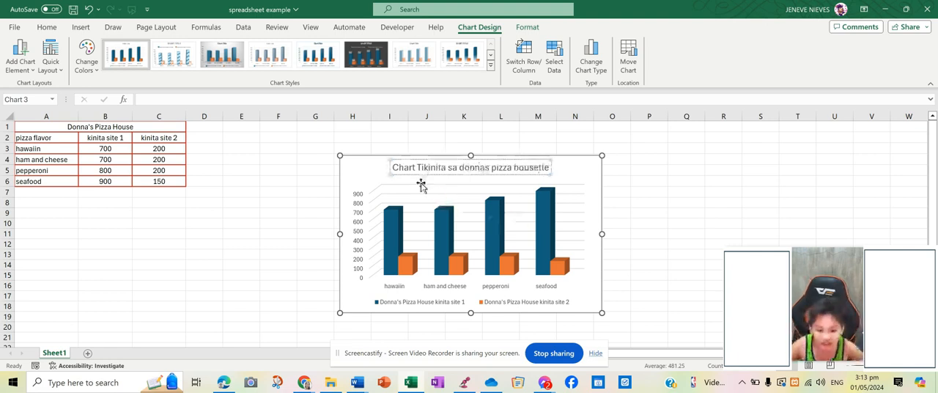
Step: Remove the leftover placeholder letters so the chart title reads only "kinita sa donnas pizza house"
left_click(427, 165)
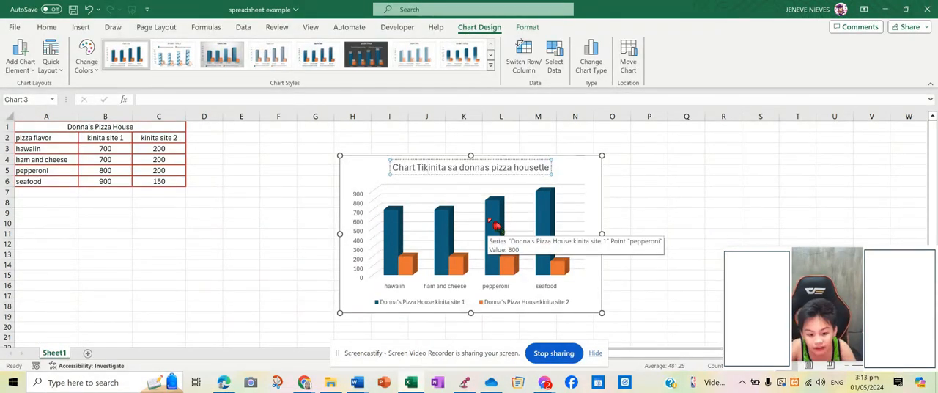
key("BackSpace")
key("BackSpace")
key("BackSpace")
key("BackSpace")
key("BackSpace")
key("BackSpace")
key("BackSpace")
left_click(532, 166)
key("BackSpace")
key("BackSpace")
key("BackSpace")
key("Home")
key("Delete")
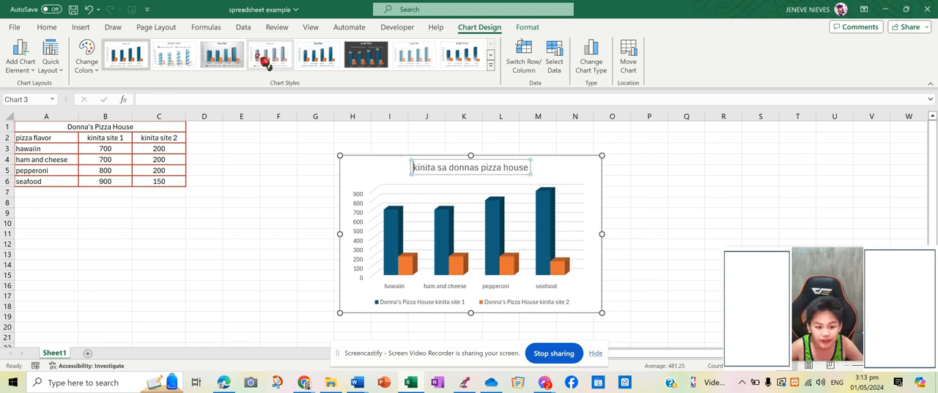
Step: Apply the light blue outlined shape style to the chart title
left_click(527, 29)
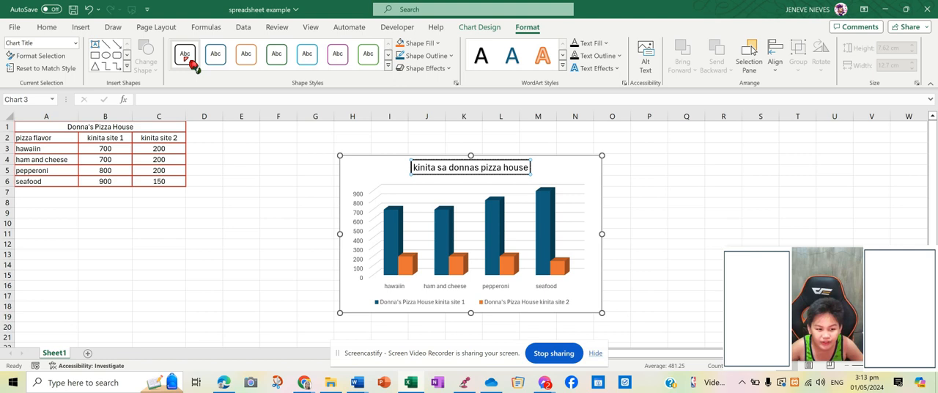
left_click(315, 64)
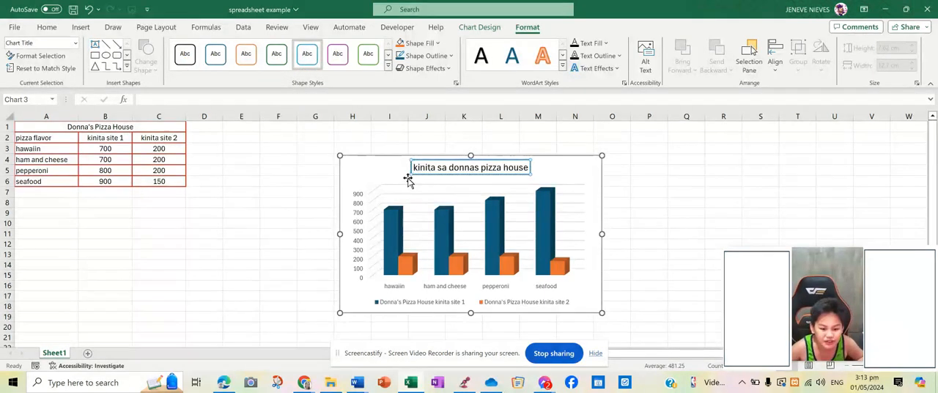
left_click(290, 203)
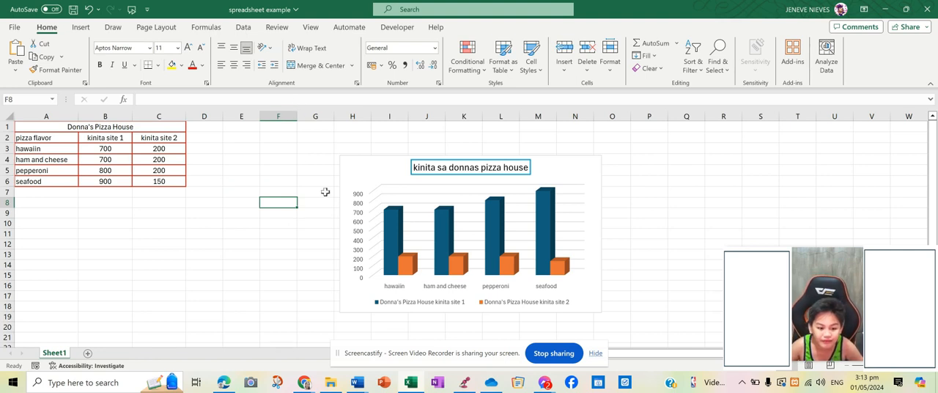
Step: Apply the orange line style to the chart's vertical axis major gridlines
left_click(380, 227)
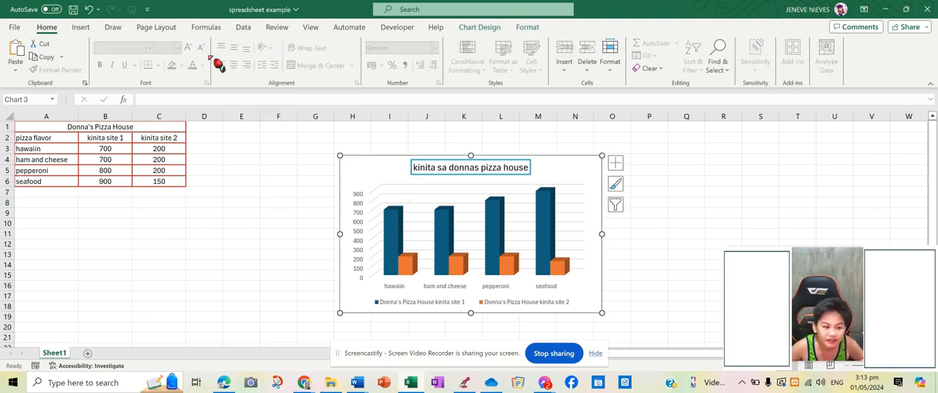
left_click(526, 27)
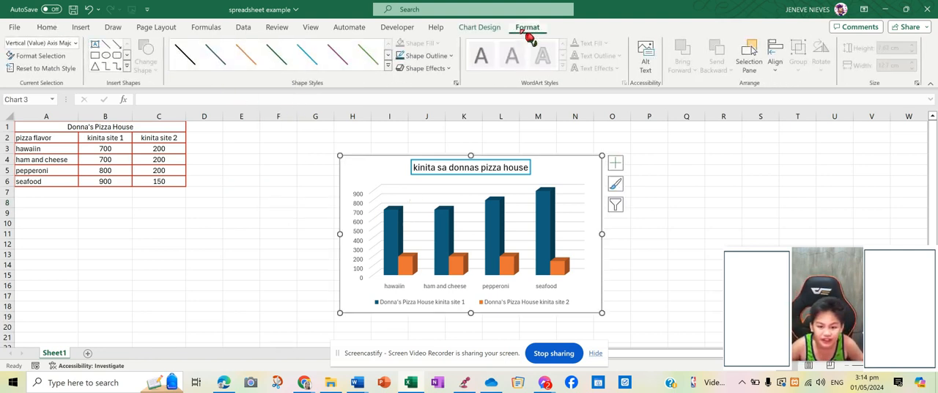
left_click(308, 55)
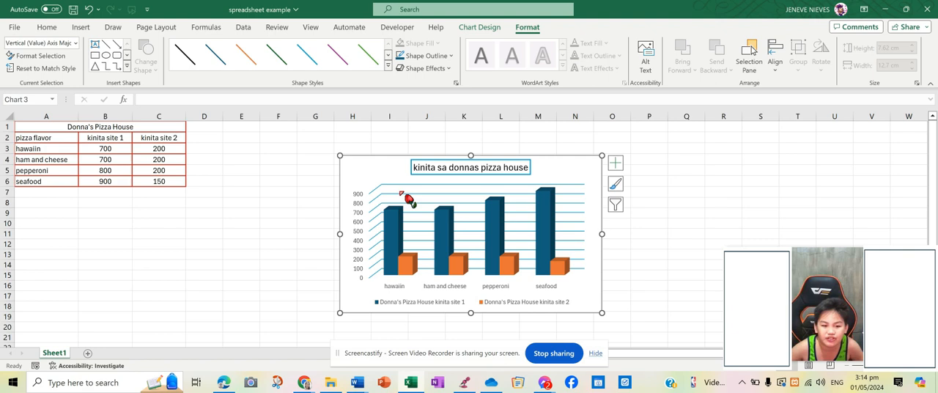
left_click(250, 59)
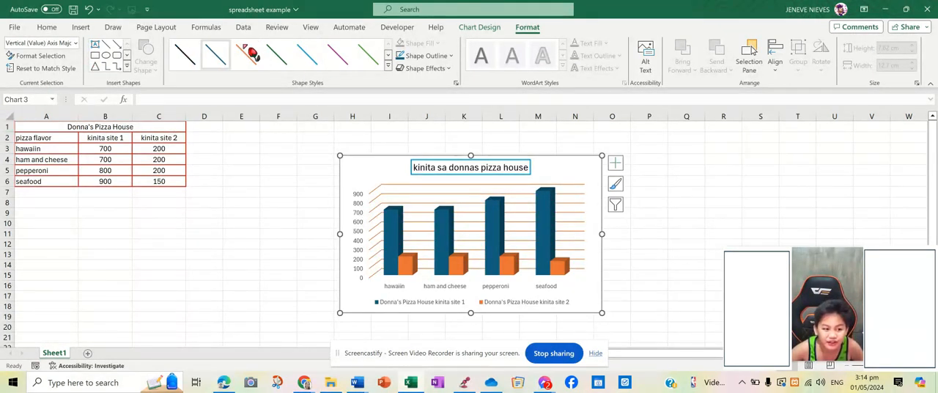
left_click(481, 28)
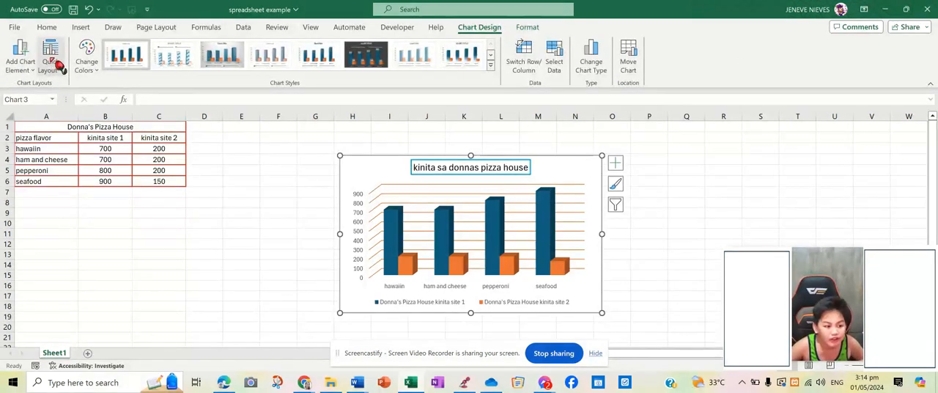
left_click(96, 61)
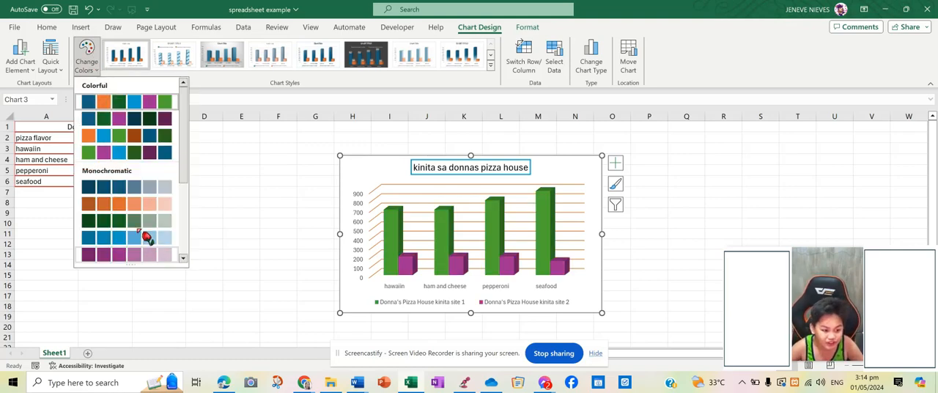
left_click(24, 73)
left_click(44, 68)
left_click(310, 246)
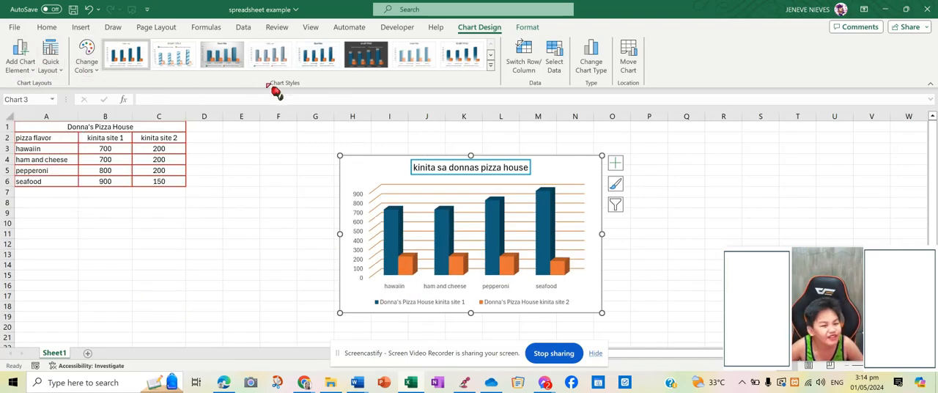
Step: Change the font of the pizza flavor labels on the chart's horizontal axis to Amasis MT Pro
left_click(395, 286)
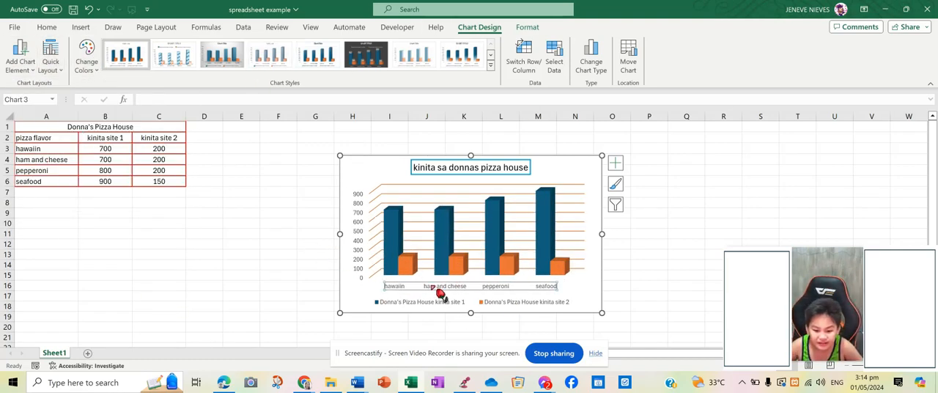
left_click(527, 27)
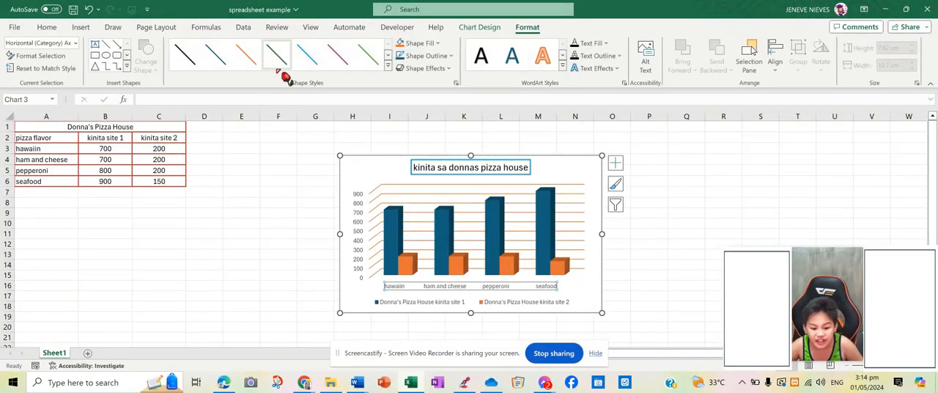
left_click(46, 27)
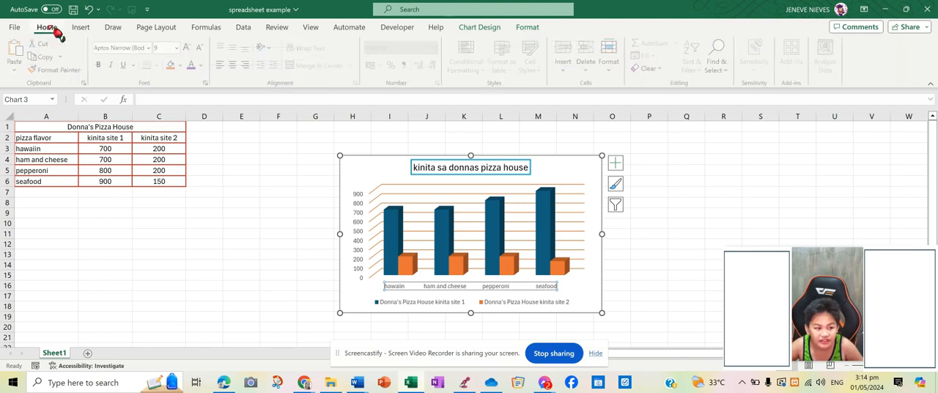
left_click(419, 286)
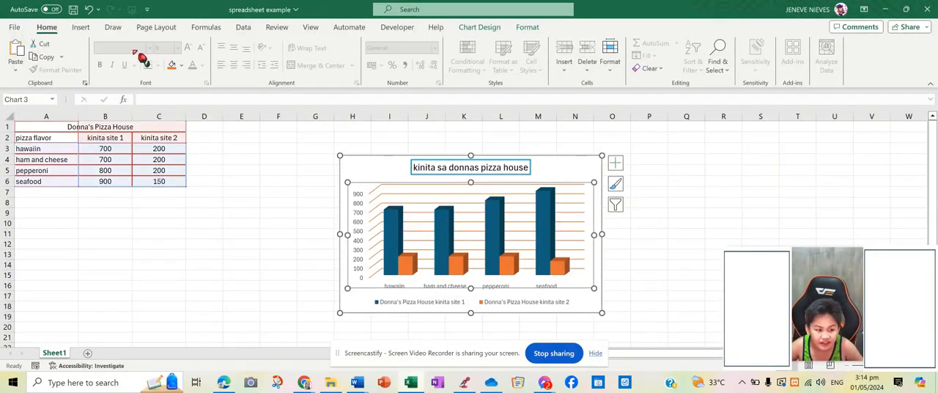
left_click(403, 289)
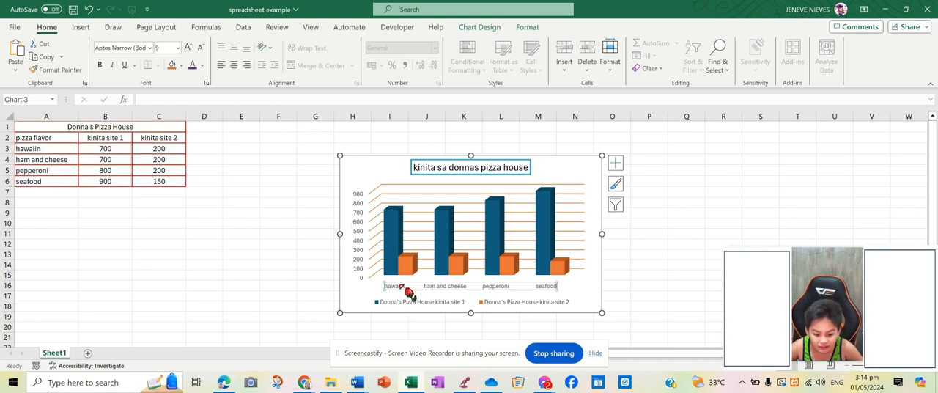
left_click(121, 48)
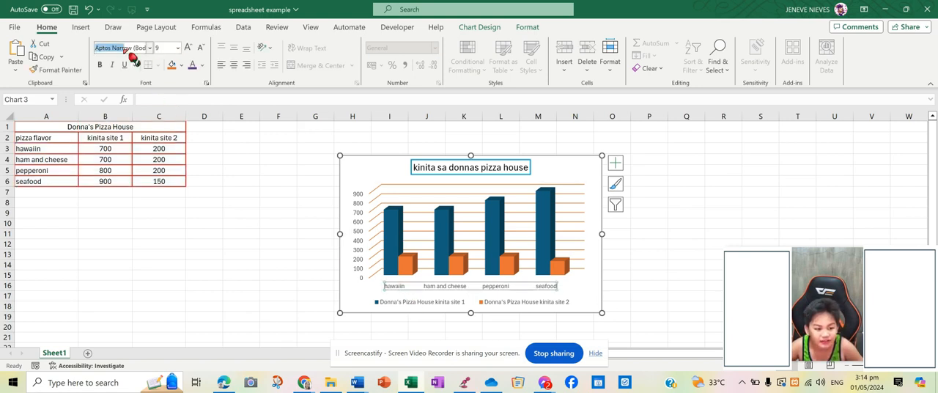
left_click(149, 48)
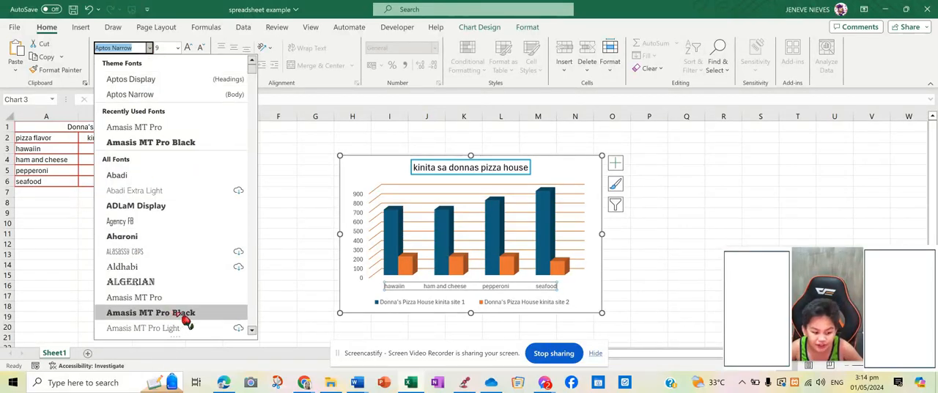
left_click(149, 299)
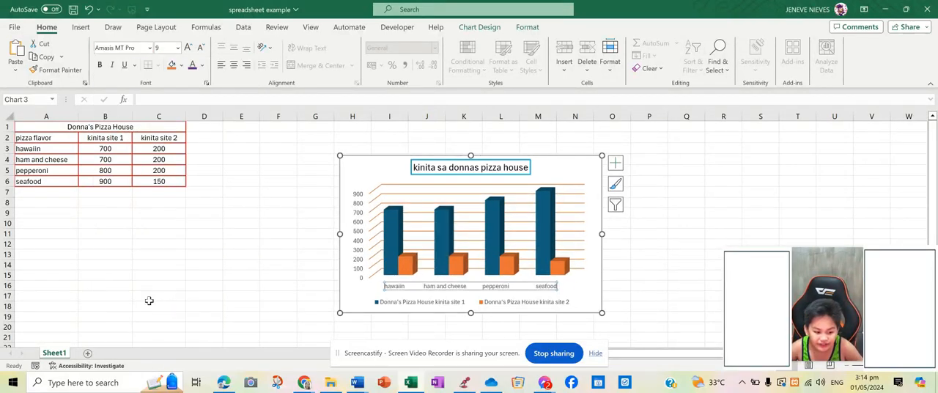
Step: Make the chart title bold and color its text purple
left_click(492, 169)
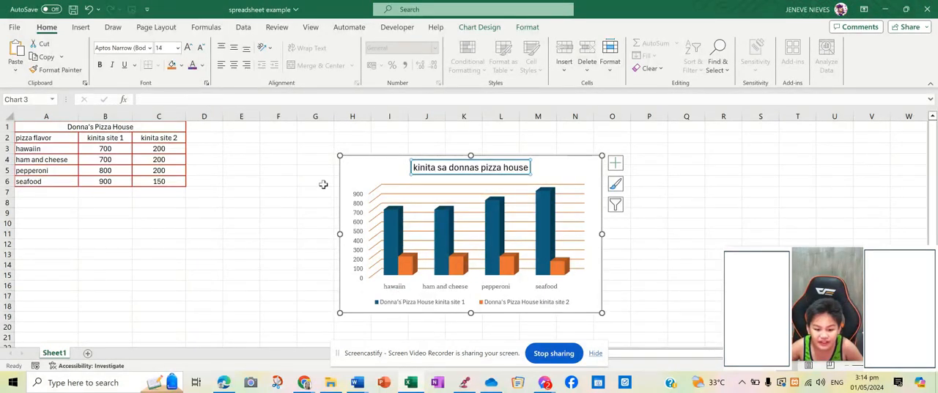
left_click(103, 65)
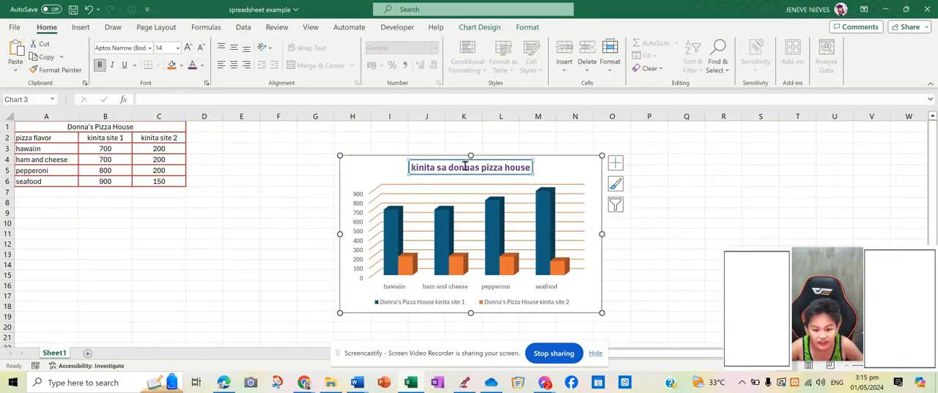
Step: Color the pizza flavor labels on the chart's horizontal axis red and save the workbook
left_click(446, 287)
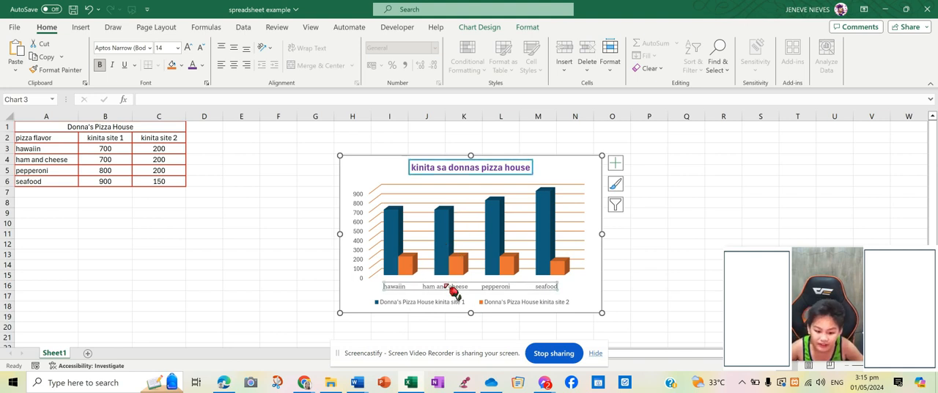
left_click(203, 65)
left_click(202, 186)
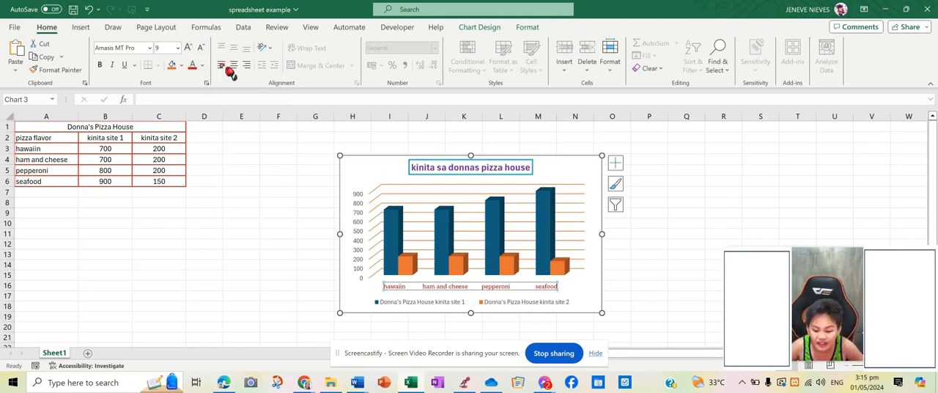
left_click(73, 10)
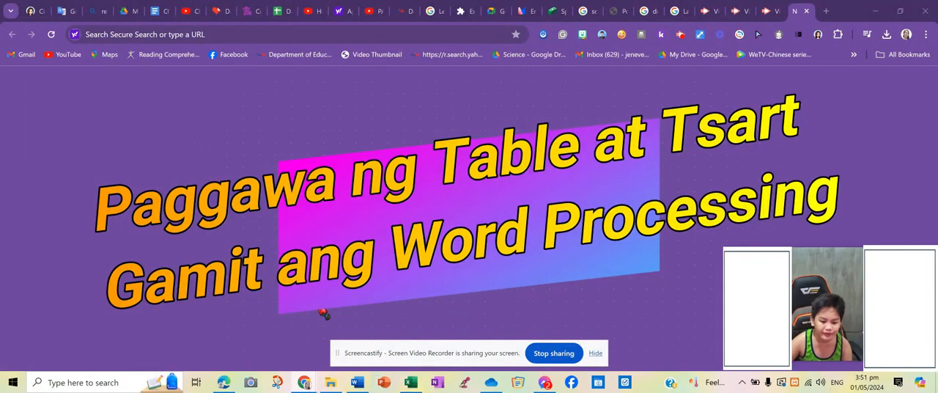
Step: Switch to the blank Word document Document4 and insert a table with three columns and six rows
mouse_move(356, 379)
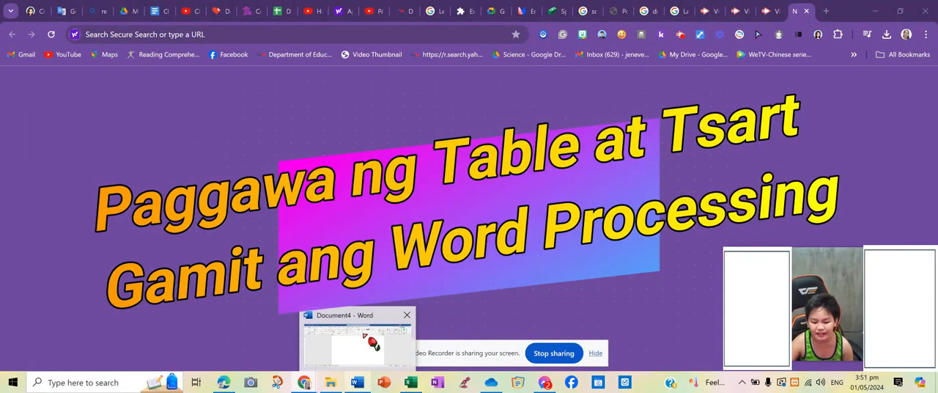
left_click(339, 361)
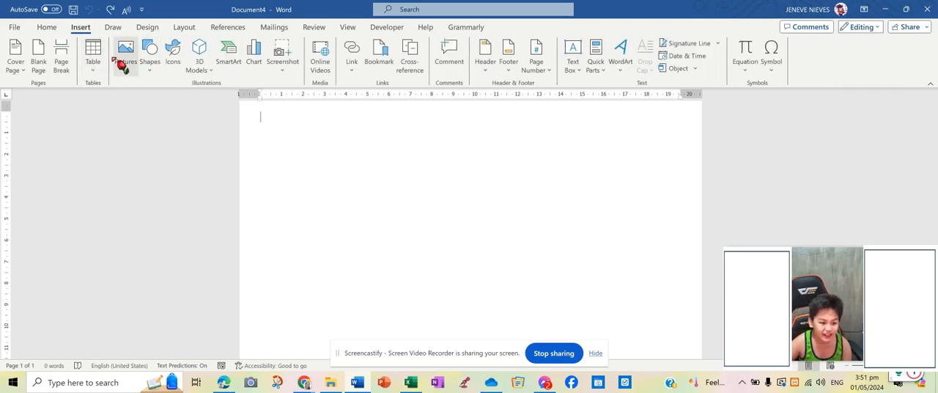
left_click(94, 58)
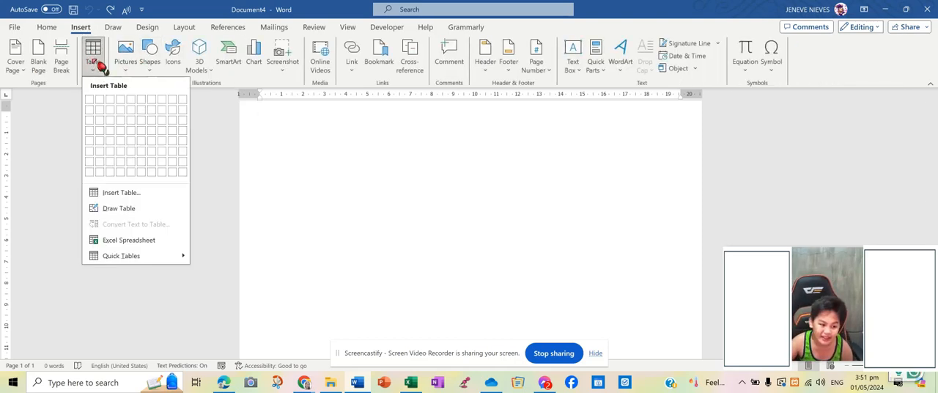
left_click(111, 156)
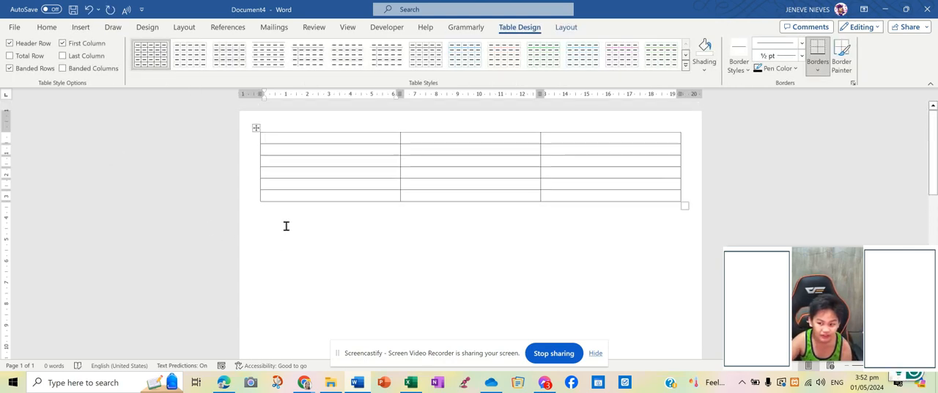
Step: Merge the three cells of the table's first row into one
left_click_drag(569, 113, 611, 114)
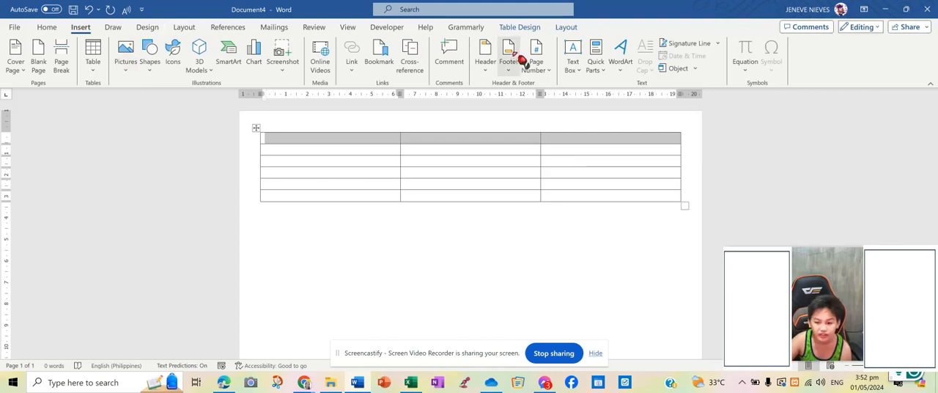
left_click(567, 29)
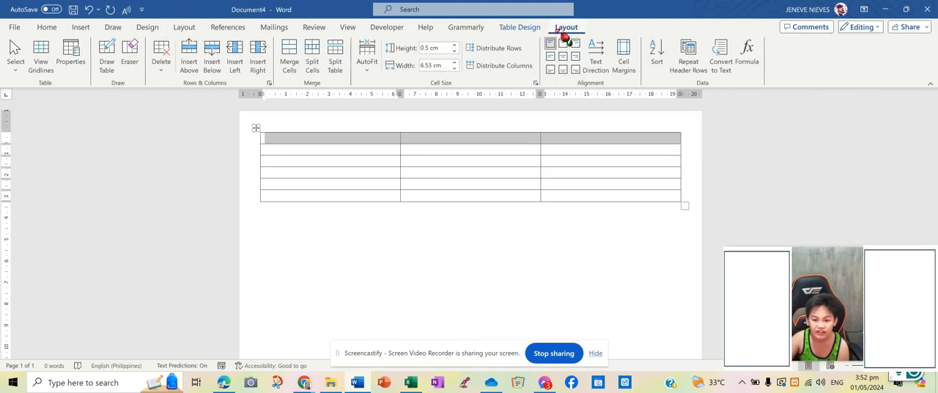
left_click(290, 61)
left_click(432, 302)
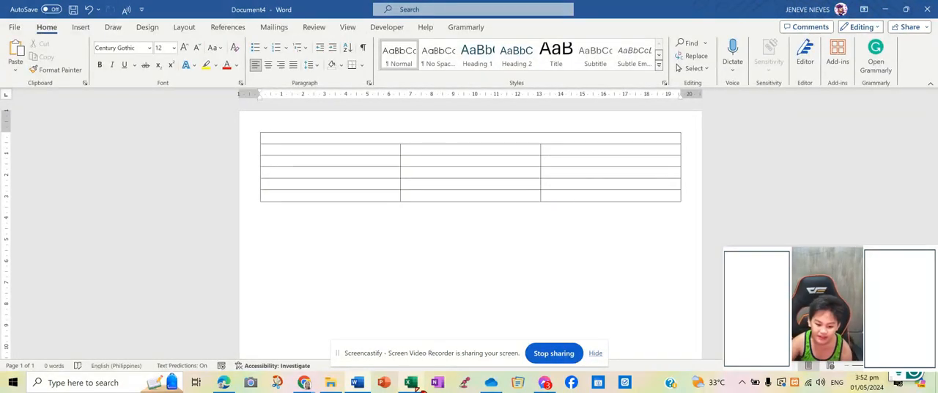
Step: Copy the Donna's Pizza House range A1:C6 from the Excel workbook and paste it below the empty table in the Word document
left_click(411, 381)
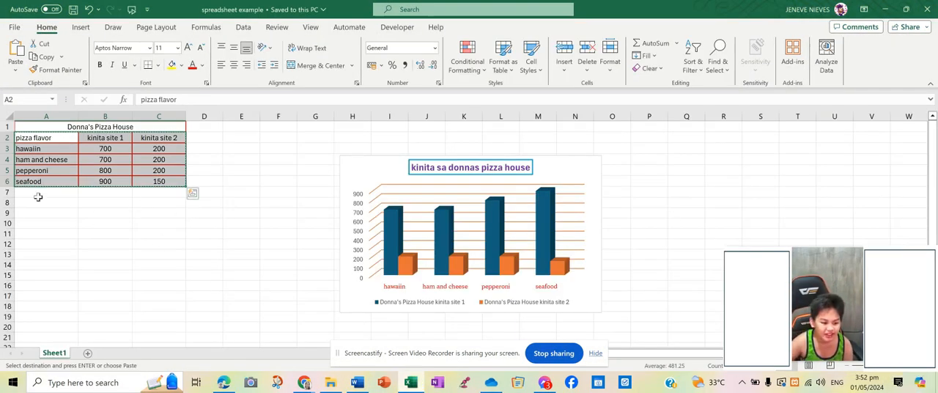
left_click_drag(22, 126, 78, 179)
left_click(47, 71)
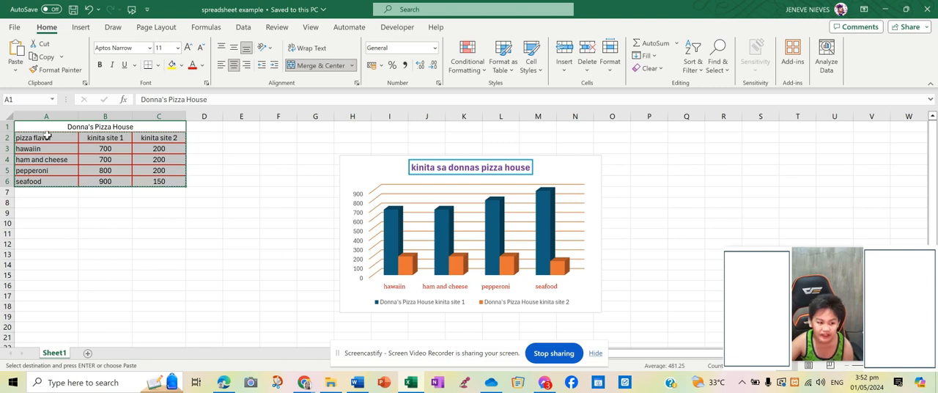
left_click(59, 55)
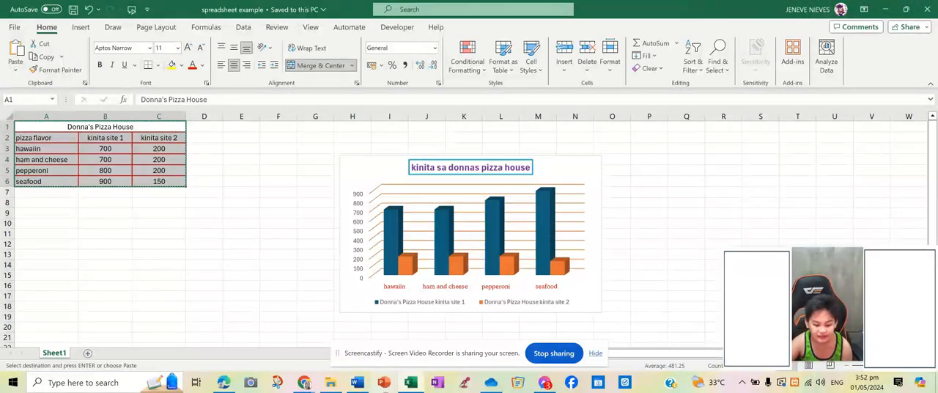
left_click(353, 386)
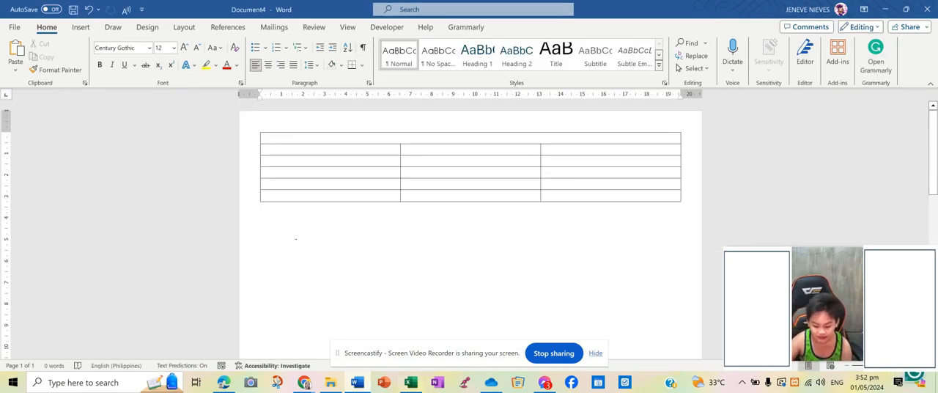
left_click(16, 56)
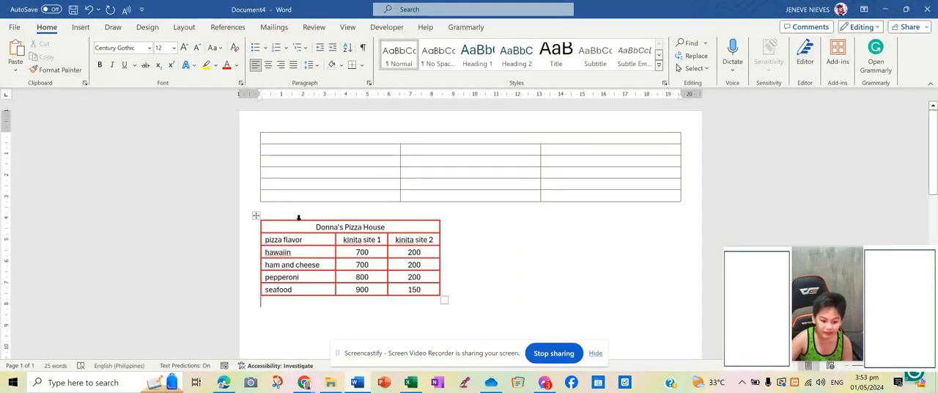
Step: Copy the Donna's Pizza House title from the pasted table into the merged first row of the empty table
left_click_drag(305, 231, 390, 218)
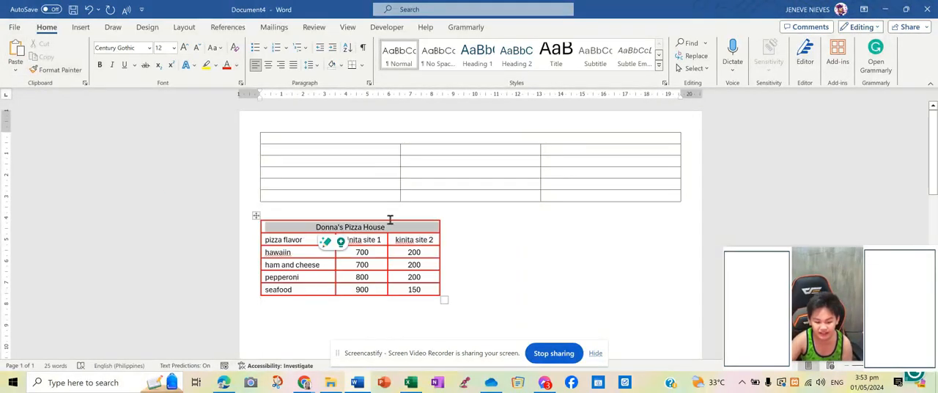
left_click(335, 140)
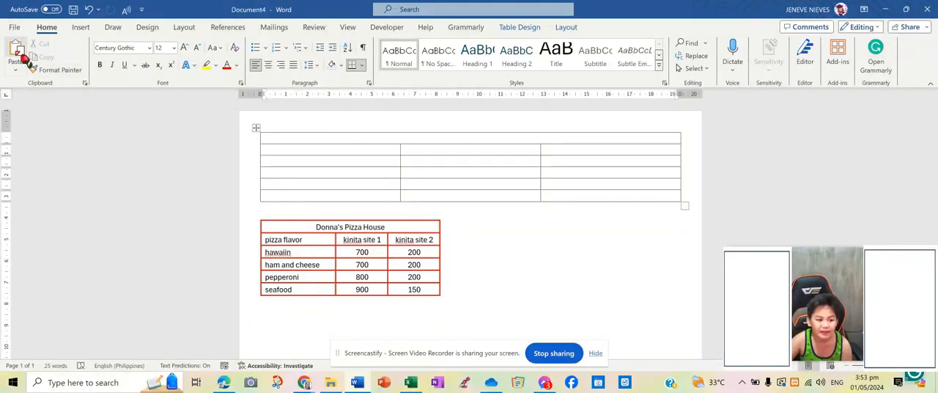
left_click(16, 59)
Step: Copy the pizza flavor and kinita site rows from the red-bordered table into the empty rows of the upper table
left_click_drag(267, 239, 437, 289)
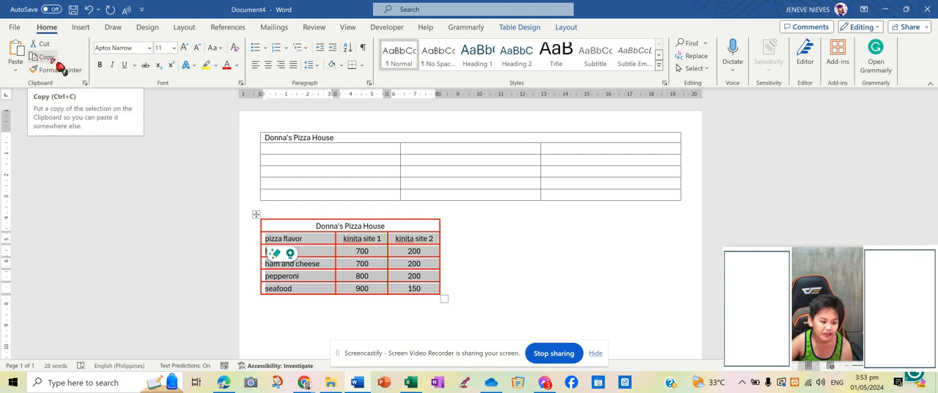
left_click(51, 60)
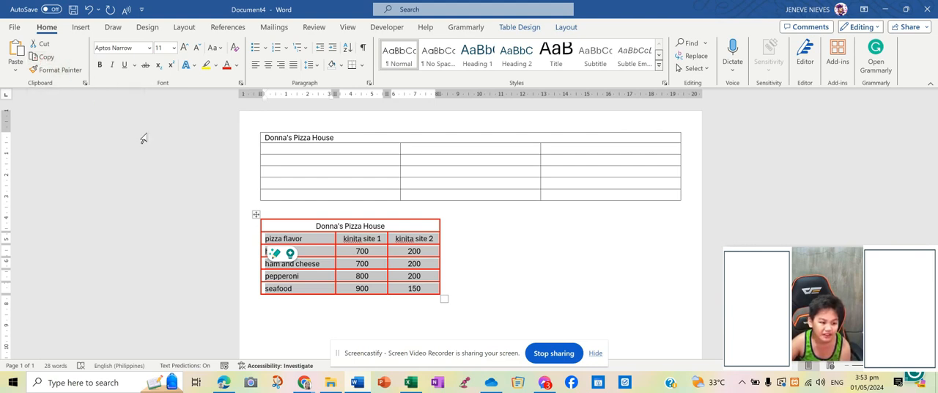
left_click(277, 147)
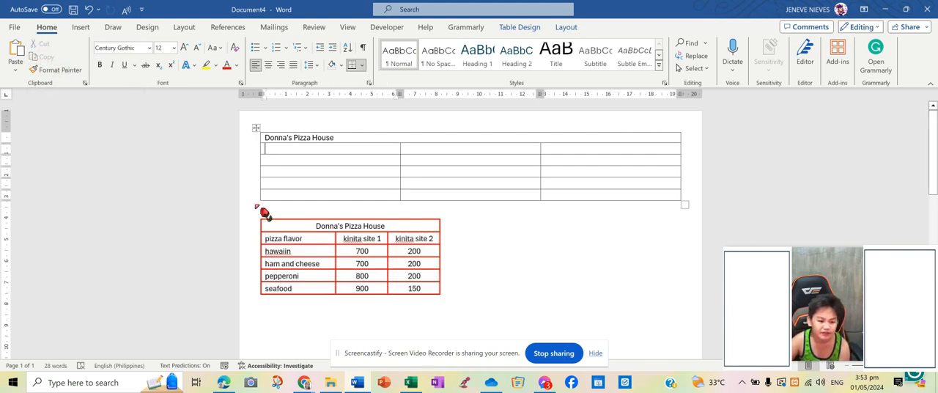
left_click(14, 57)
left_click(397, 259)
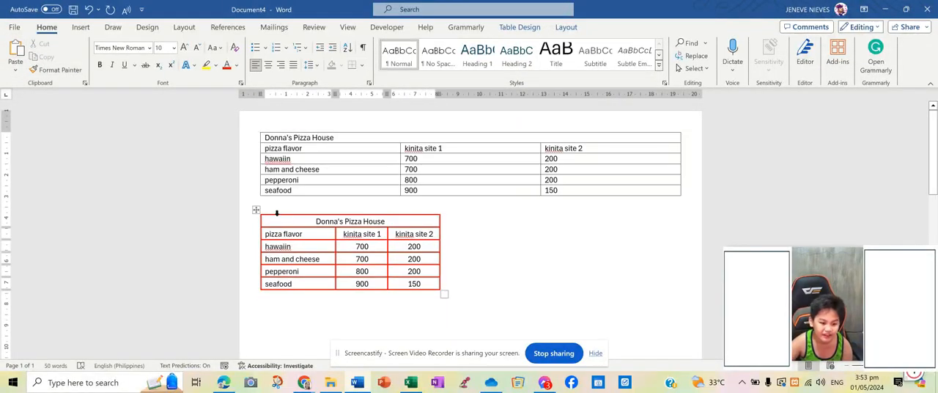
Step: Delete the whole red-bordered table below the filled one
left_click(254, 210)
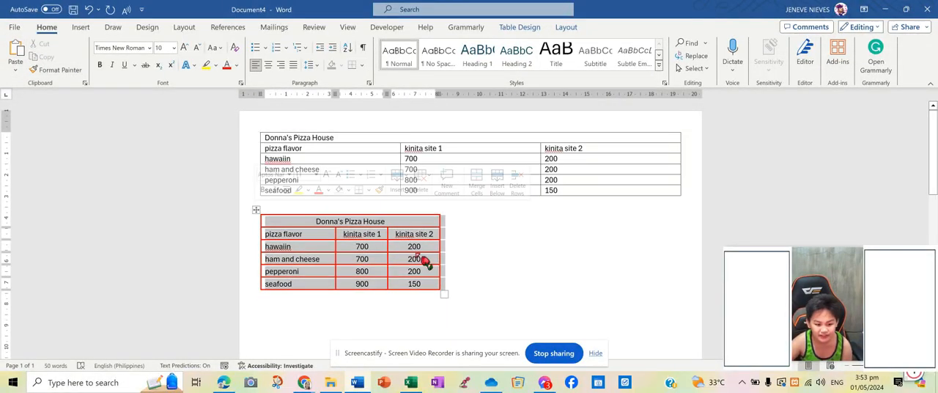
left_click(420, 194)
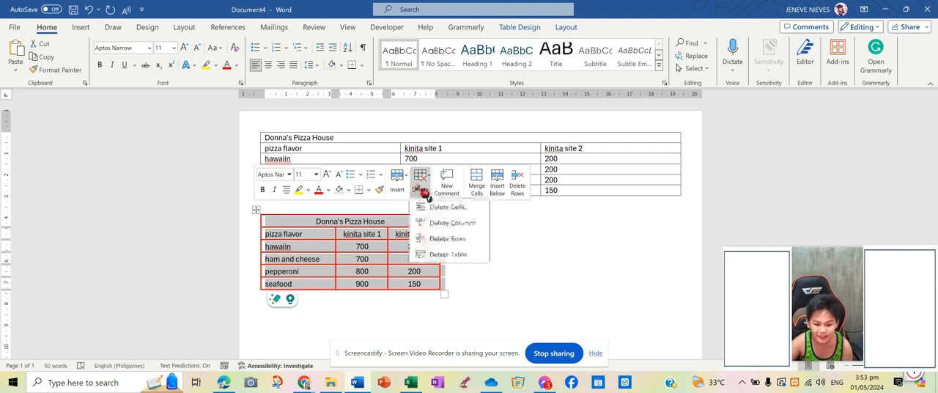
left_click(474, 254)
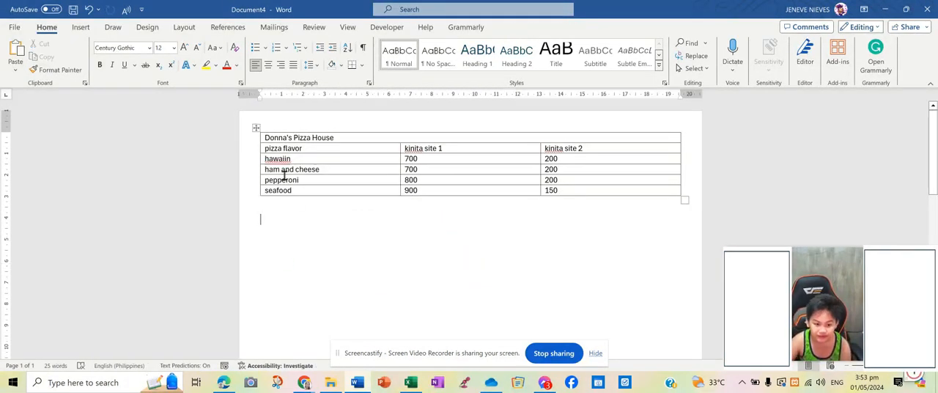
Step: Center the Donna's Pizza House title and the text in all the rows beneath it
left_click(256, 128)
left_click(351, 140)
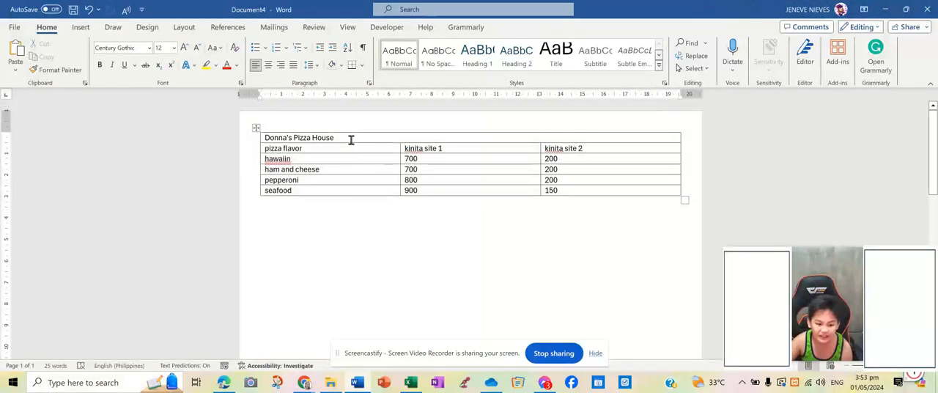
left_click(268, 64)
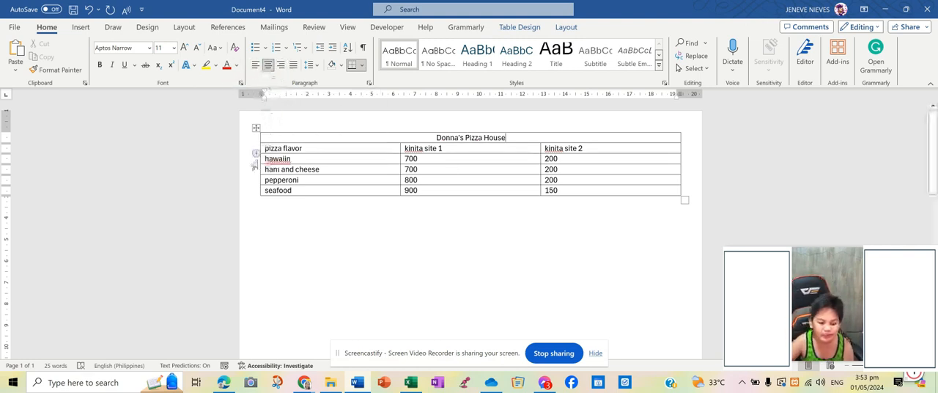
left_click_drag(266, 148, 562, 186)
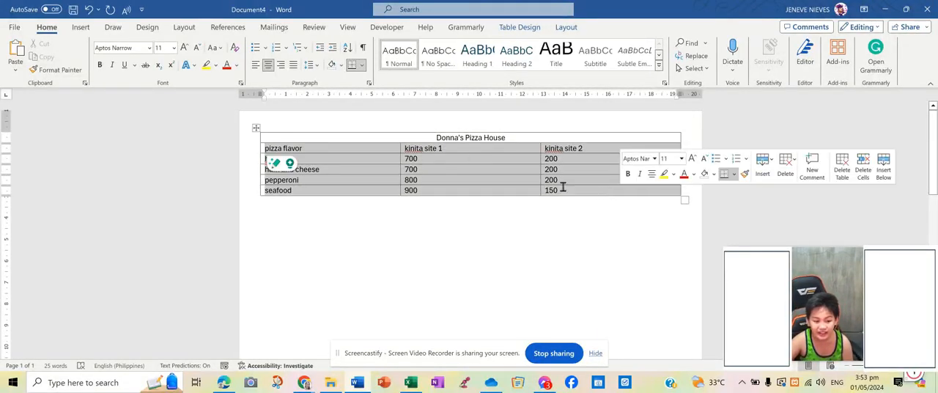
left_click(269, 65)
left_click(368, 232)
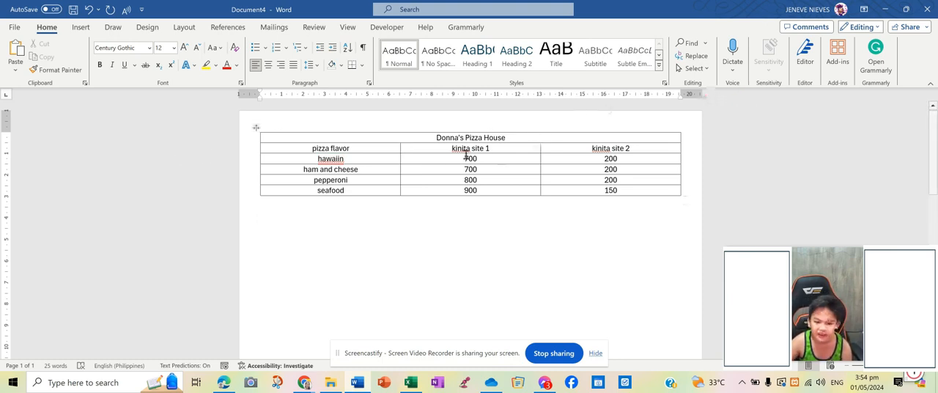
Step: Set the Donna's Pizza House title in Amasis MT Pro Black and color it red
left_click_drag(431, 139, 498, 134)
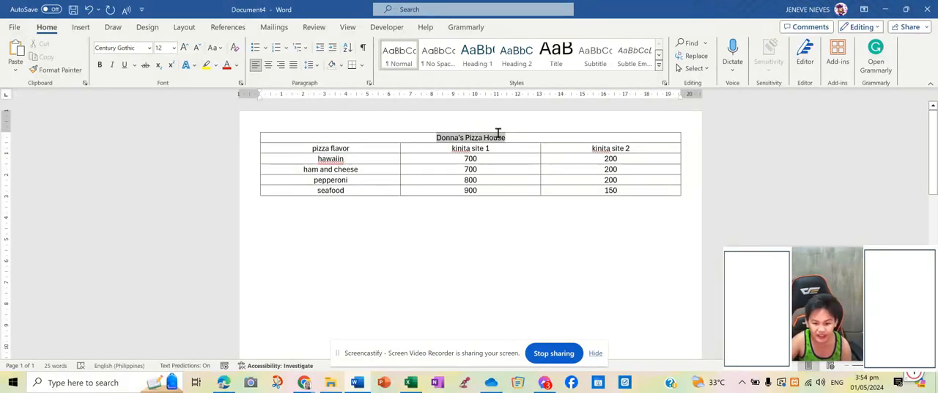
left_click(150, 48)
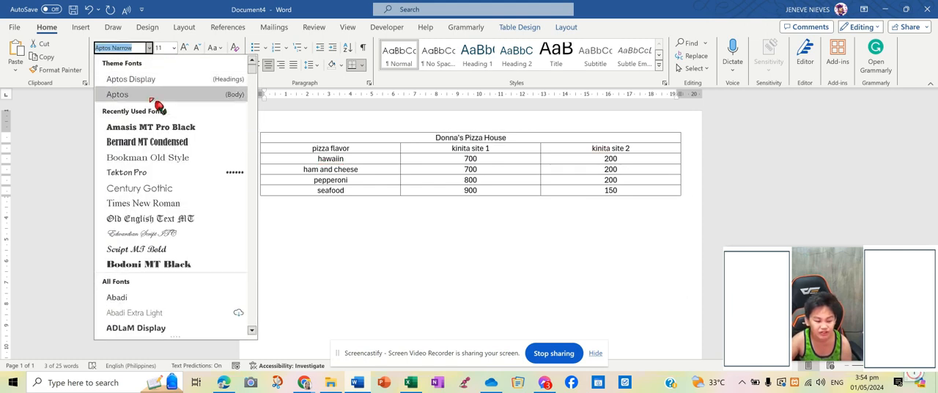
left_click(186, 128)
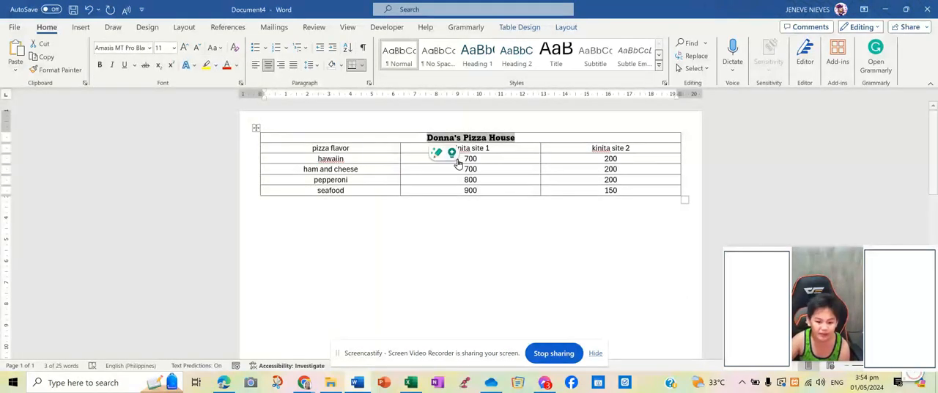
left_click(229, 66)
Step: Set the text of all rows below the title to the automatic black color and make it bold
mouse_move(312, 149)
left_mouse_down()
mouse_move(465, 196)
mouse_move(583, 196)
left_mouse_up()
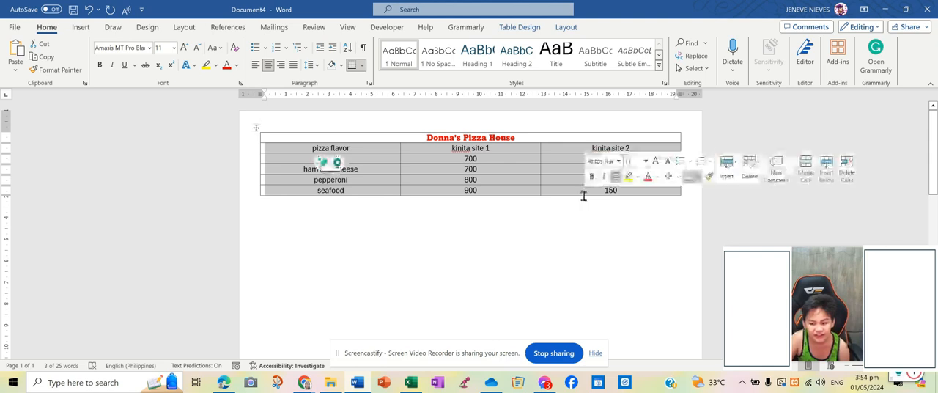
left_click(307, 174)
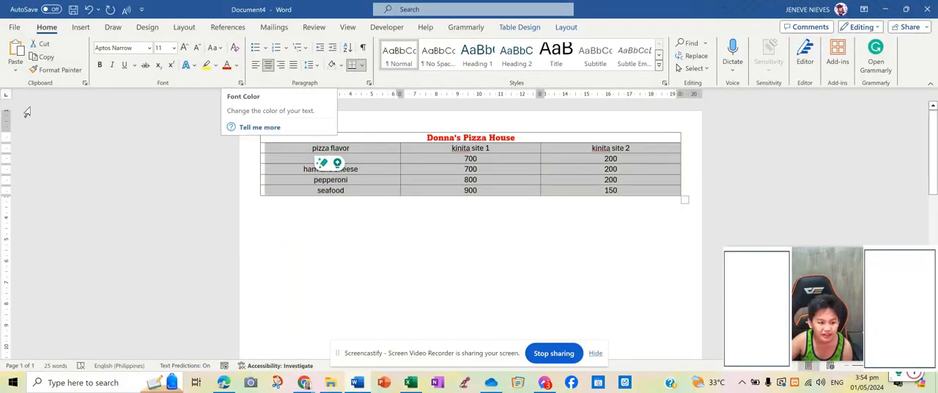
left_click(236, 65)
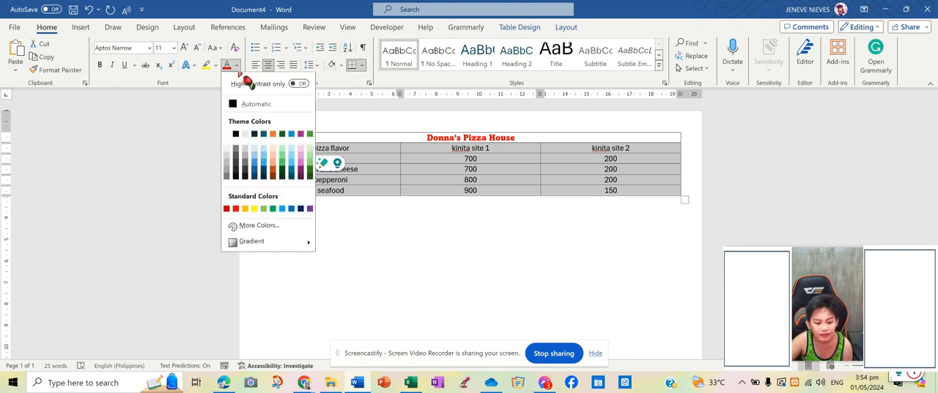
left_click(234, 100)
key("ctrl+a")
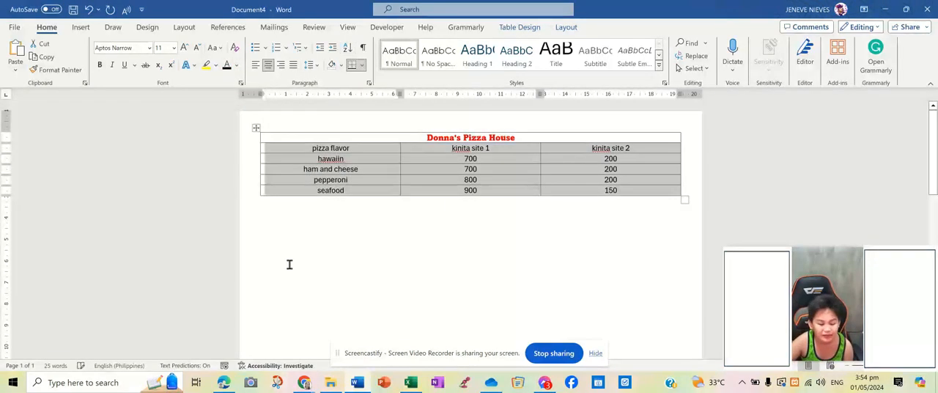
left_click(100, 65)
left_click(346, 229)
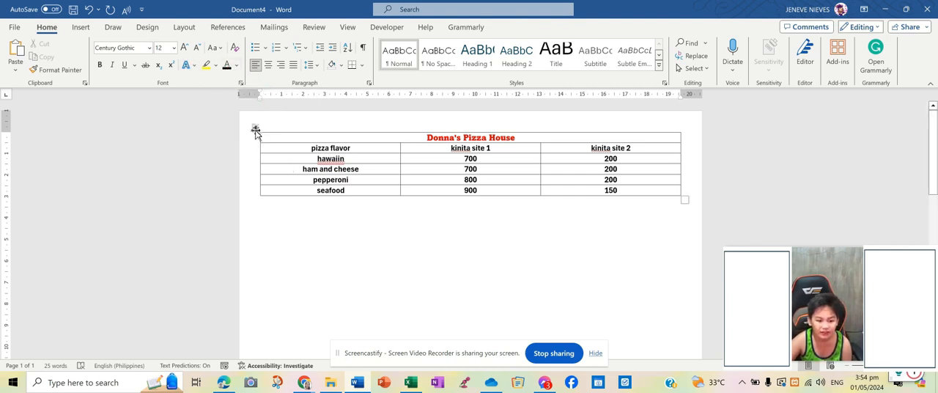
Step: Apply the purple banded grid table style with a solid header row to the whole table
left_click(256, 128)
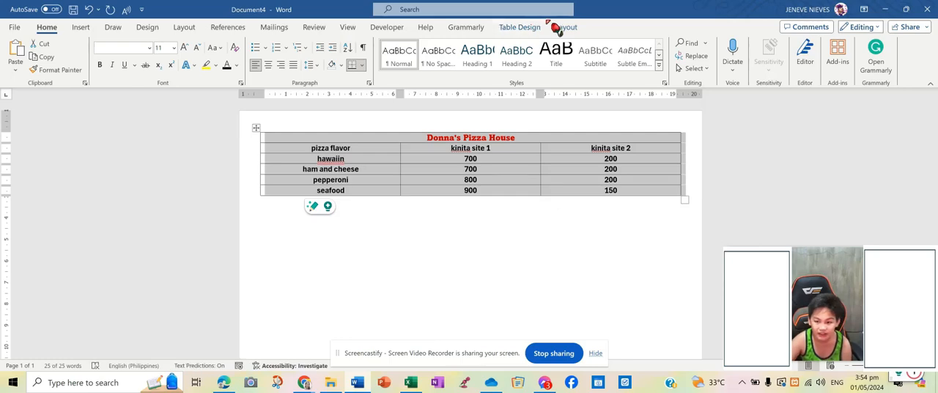
left_click(566, 28)
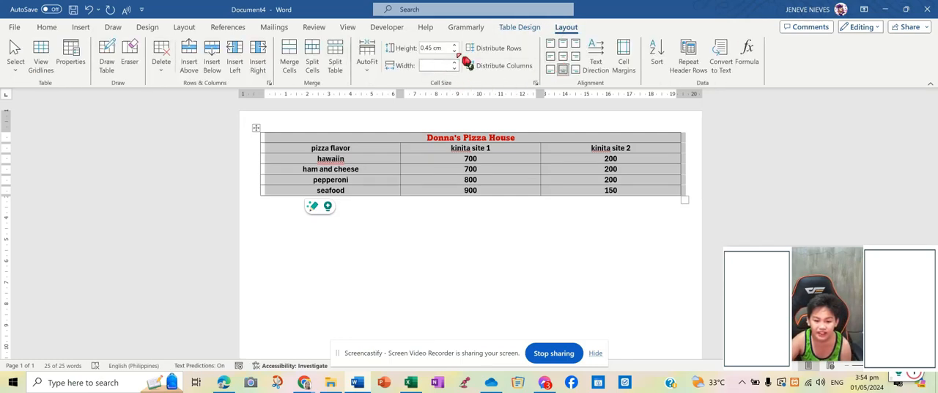
left_click(520, 29)
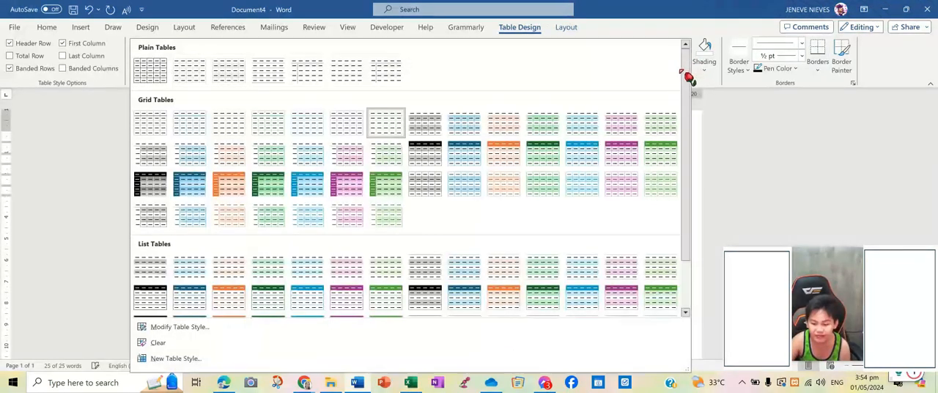
left_click(685, 66)
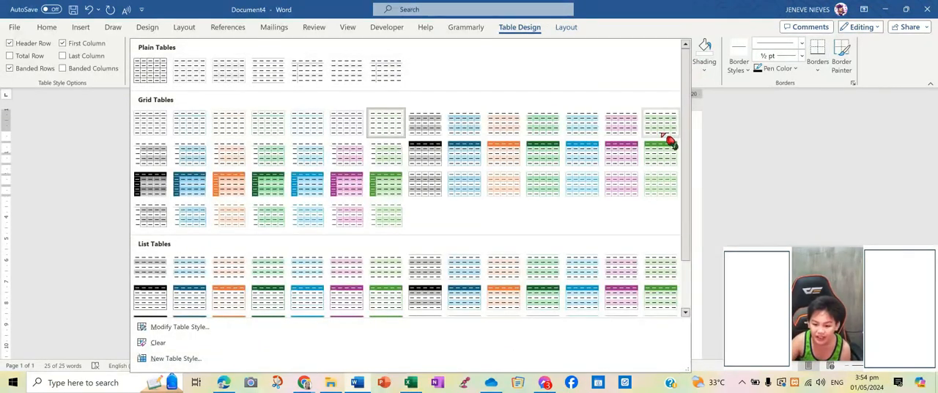
left_click(629, 155)
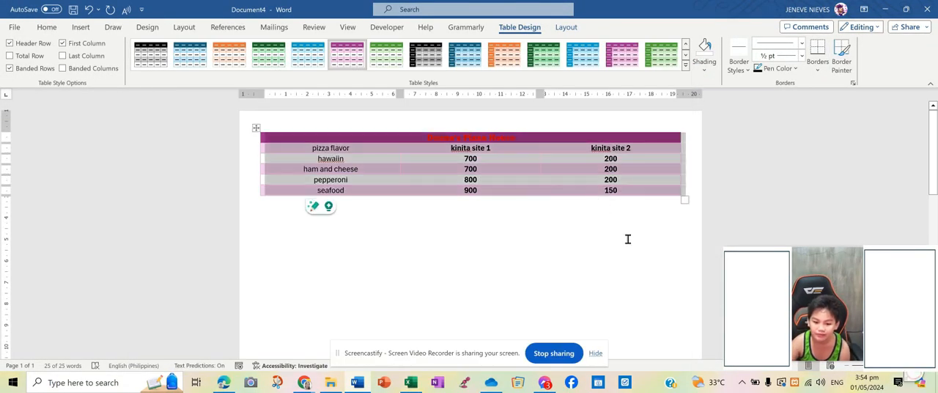
left_click(627, 239)
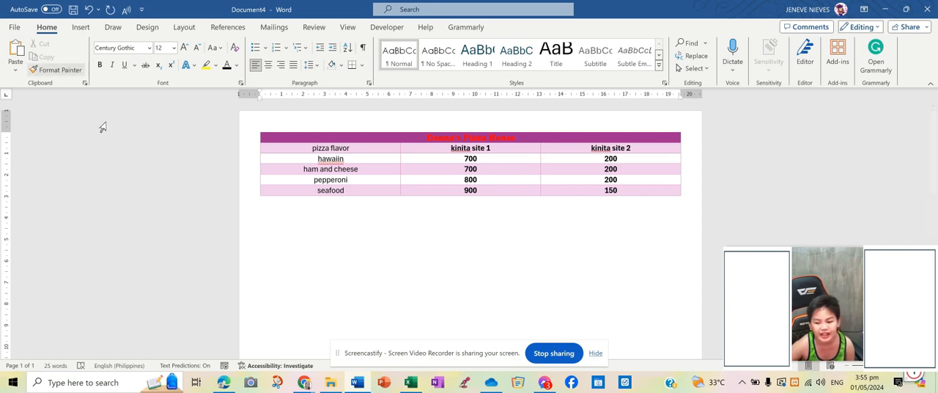
Step: Insert a 3-D Clustered Column chart below the pizza table
left_click(80, 28)
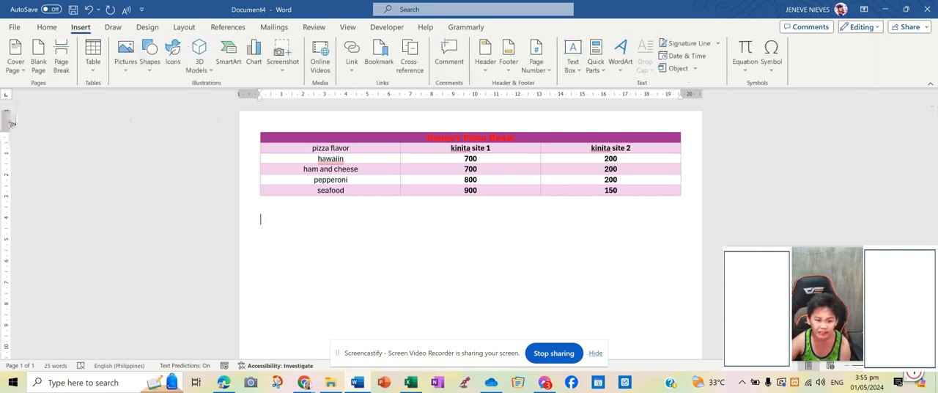
left_click(253, 65)
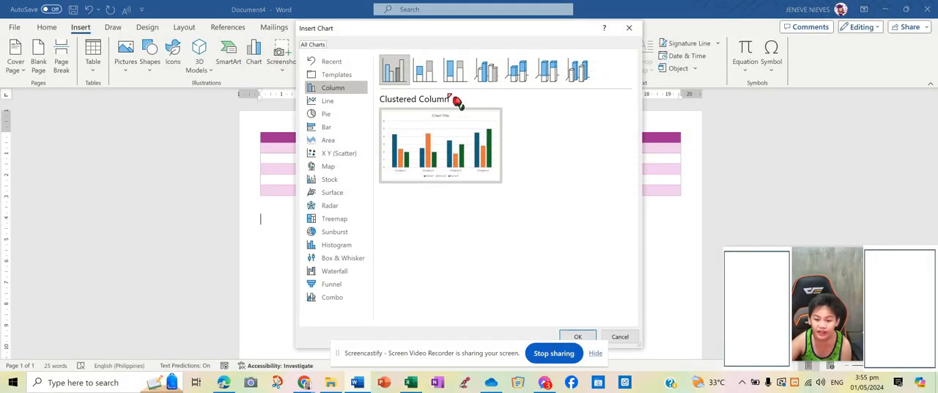
left_click(485, 72)
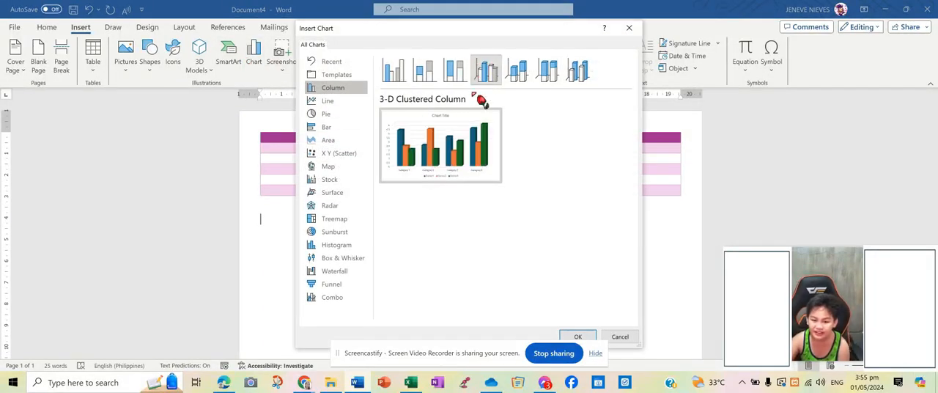
mouse_move(398, 120)
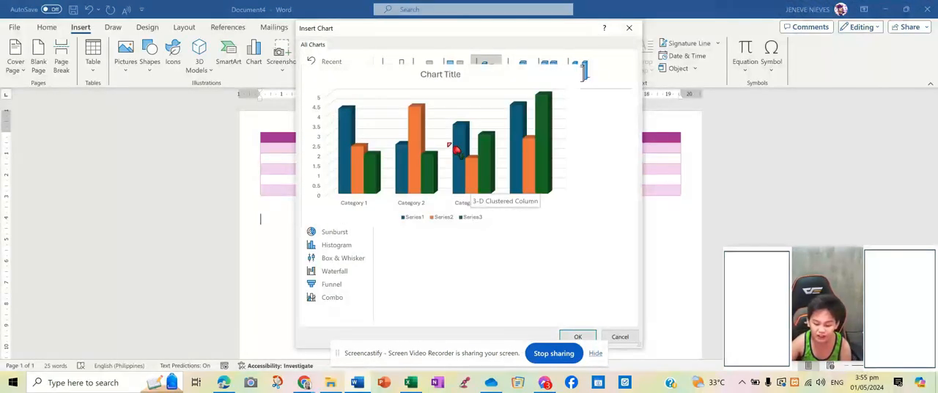
left_click(593, 335)
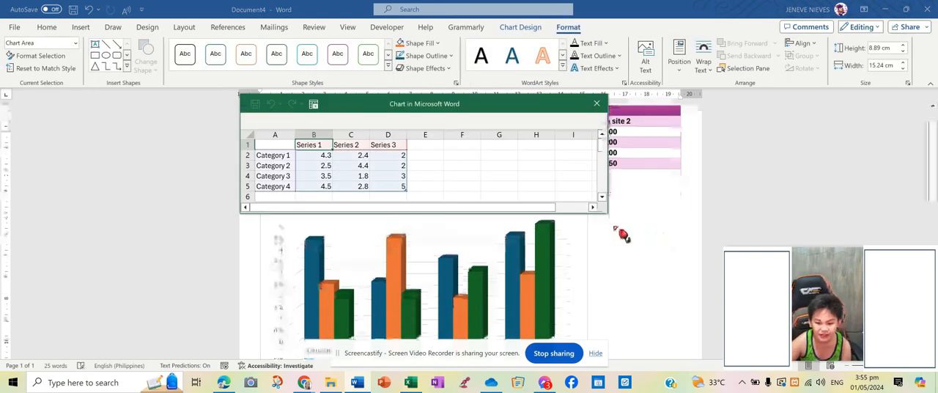
Step: Clear all the sample categories and series values from the chart's data sheet
left_click_drag(497, 110, 441, 61)
left_click_drag(208, 96, 329, 132)
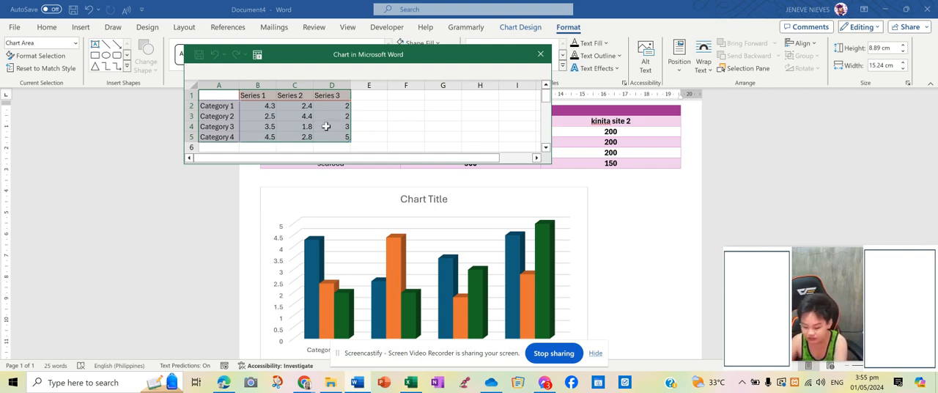
key("Delete")
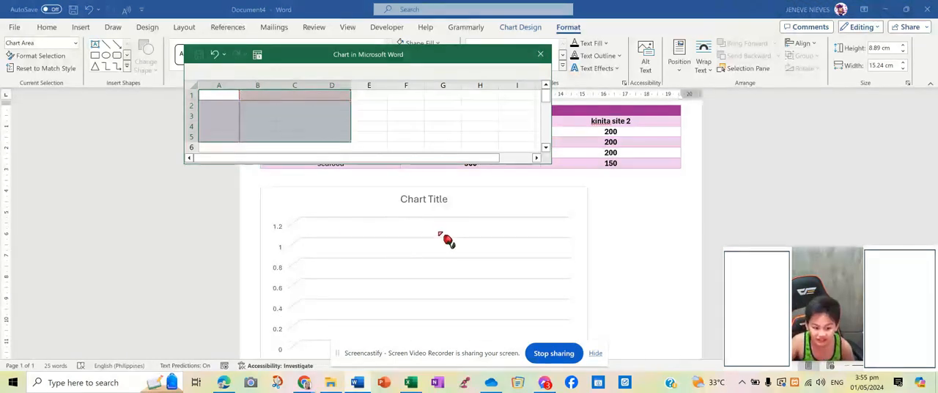
Step: Switch to the Excel workbook and copy the flavor and earnings cells A2:C6, leaving out the title row
left_click(411, 375)
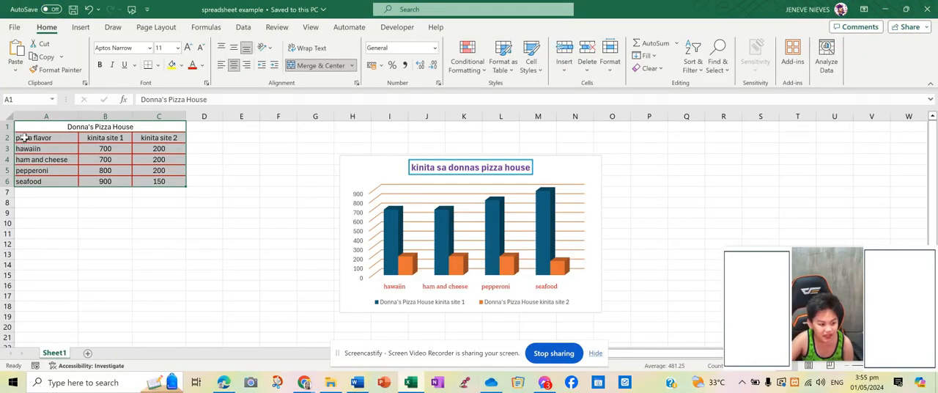
left_click_drag(19, 139, 158, 181)
key("ctrl+c")
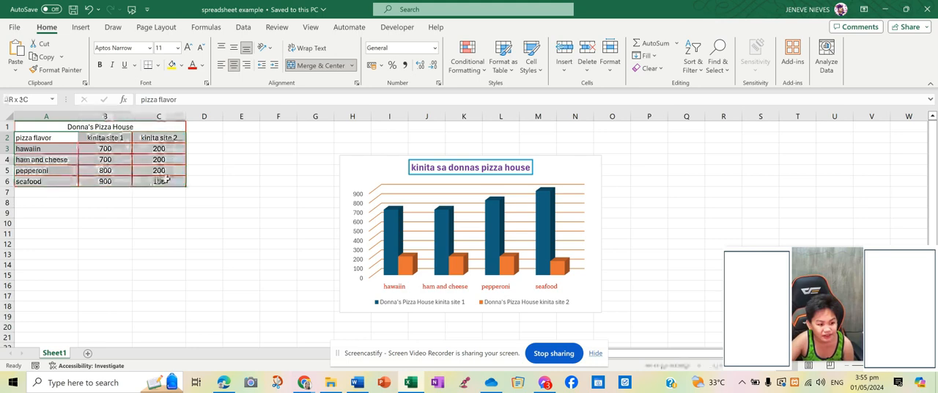
left_click(46, 59)
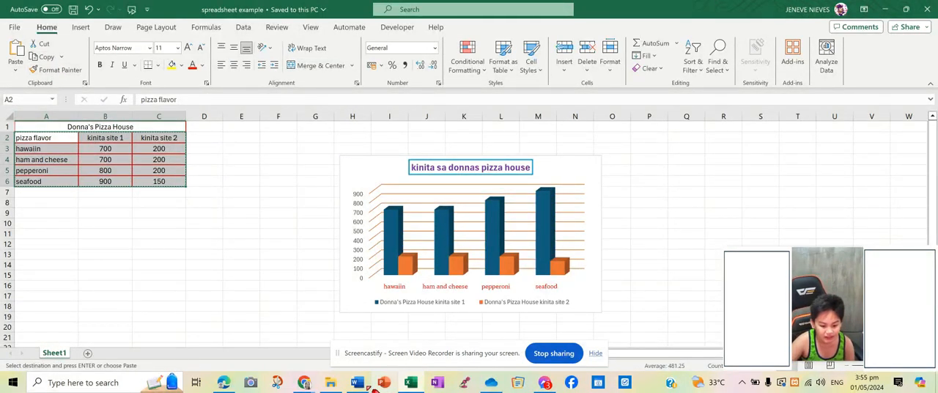
Step: Return to the Word document, paste the copied cells into the chart's data sheet from cell A1, and close the sheet
left_click(359, 382)
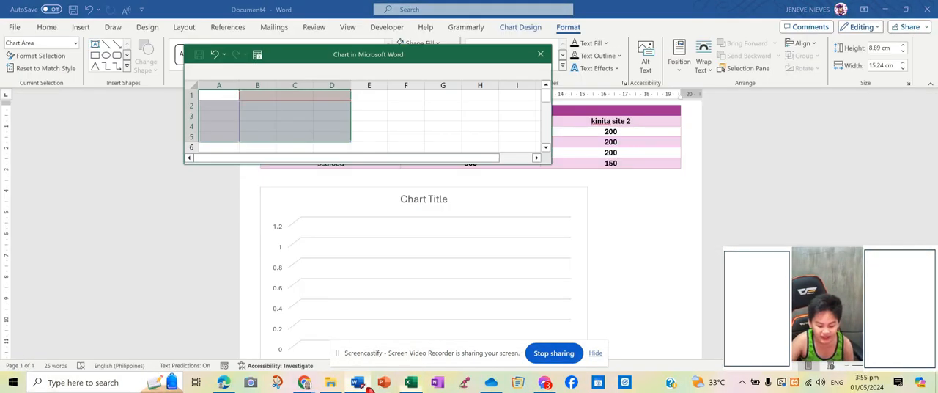
left_click(217, 95)
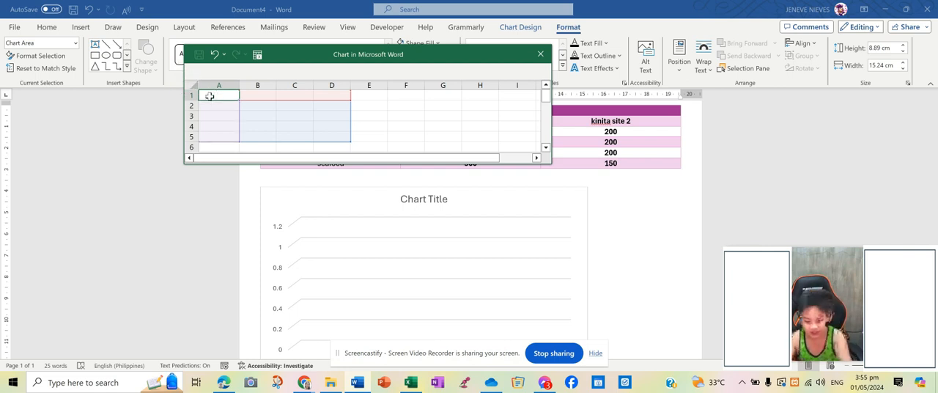
key("ctrl+v")
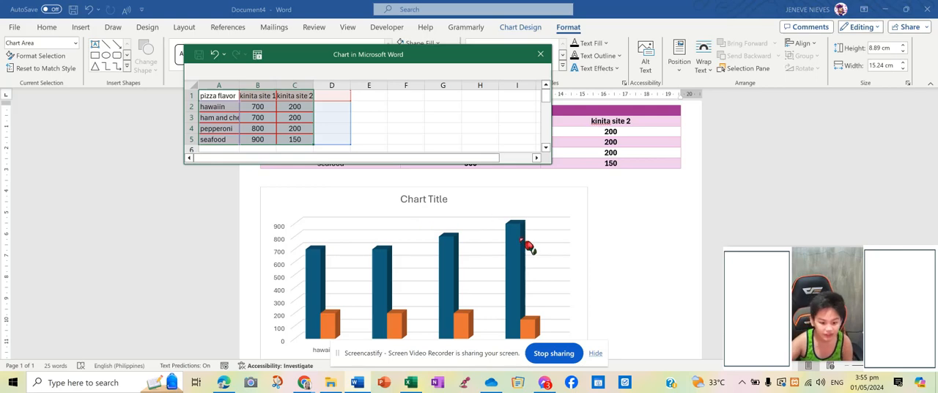
left_click(650, 280)
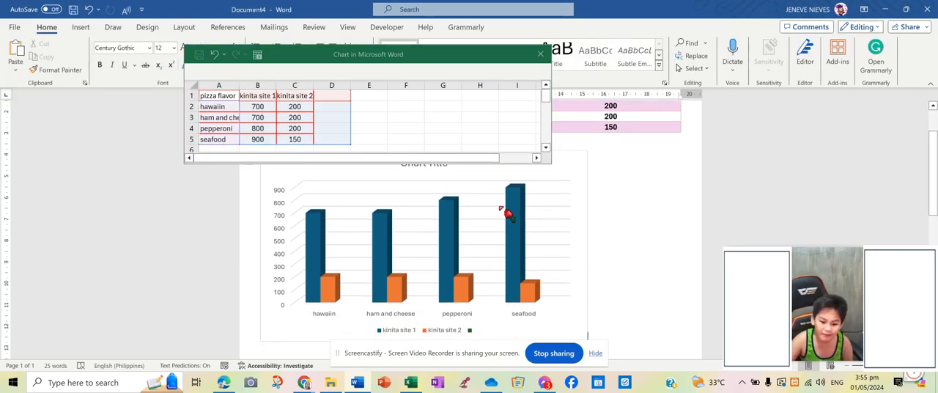
left_click(541, 56)
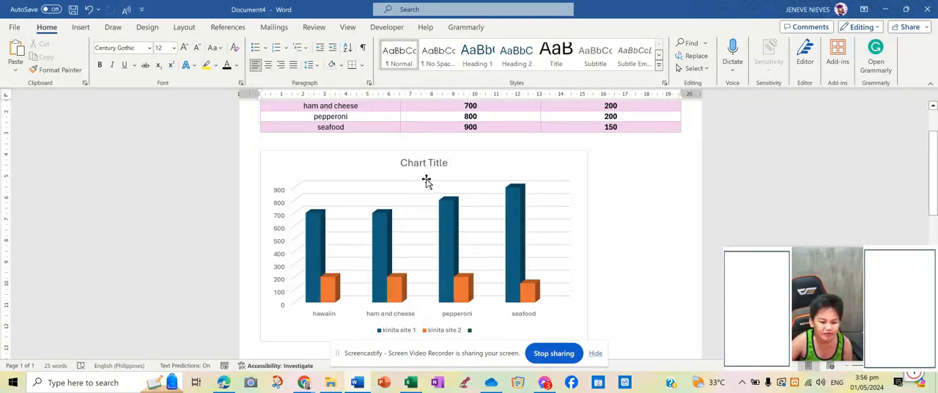
Step: Replace the placeholder chart title with "kinita ng donnas pizza house"
double_click(444, 166)
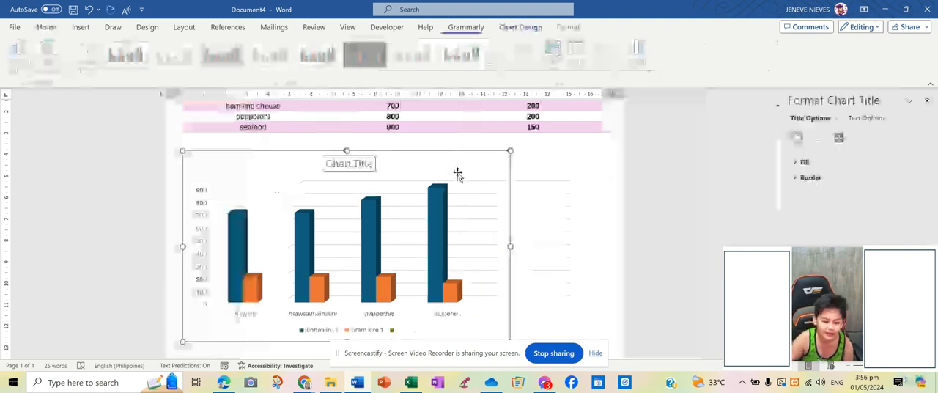
left_click(372, 166)
key("BackSpace")
key("BackSpace")
key("BackSpace")
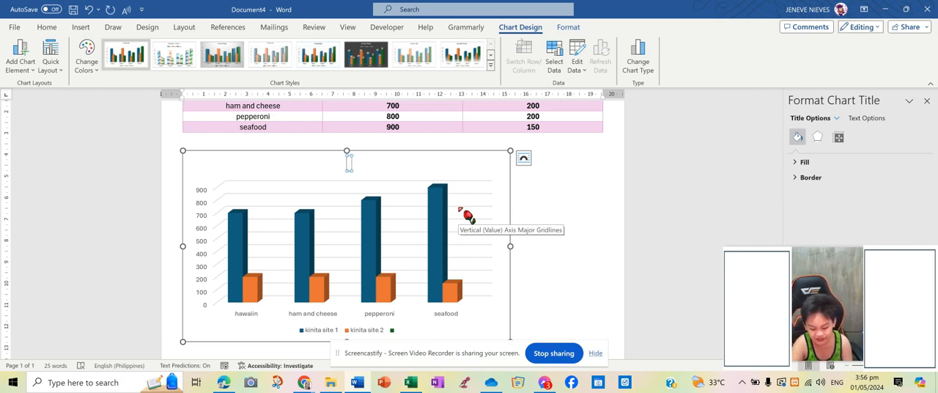
type("kinita")
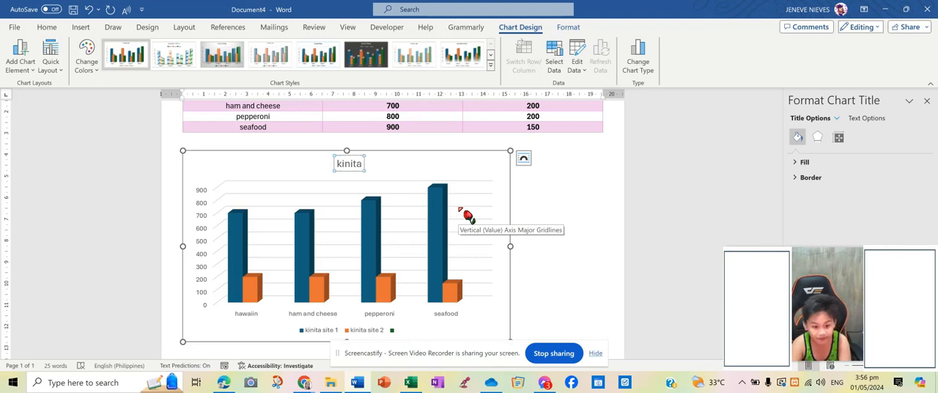
type("ng")
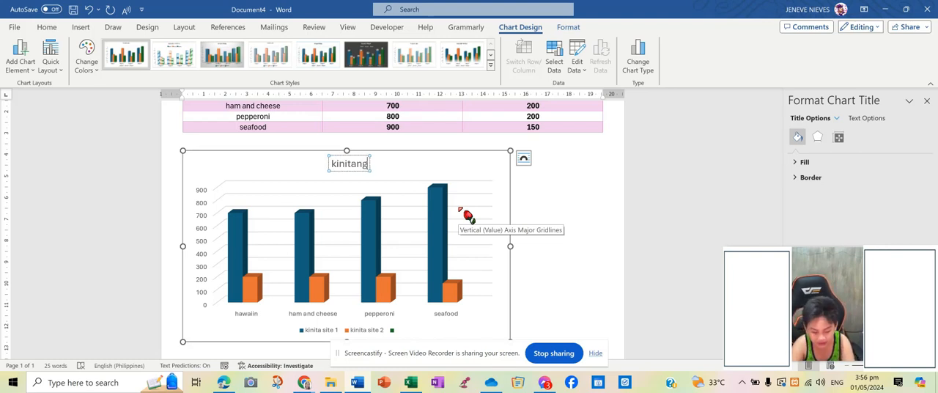
key("BackSpace")
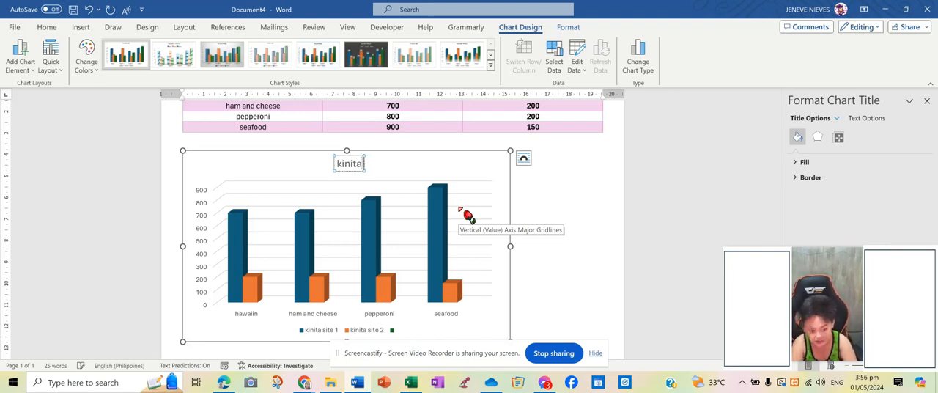
type("ng")
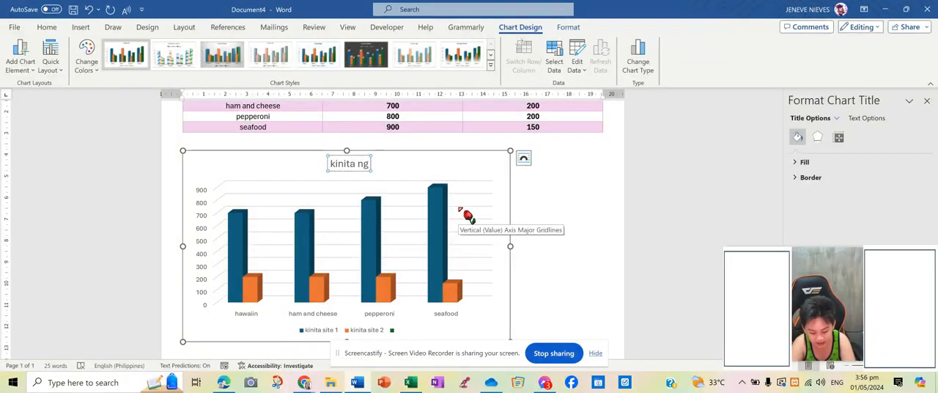
type(" don")
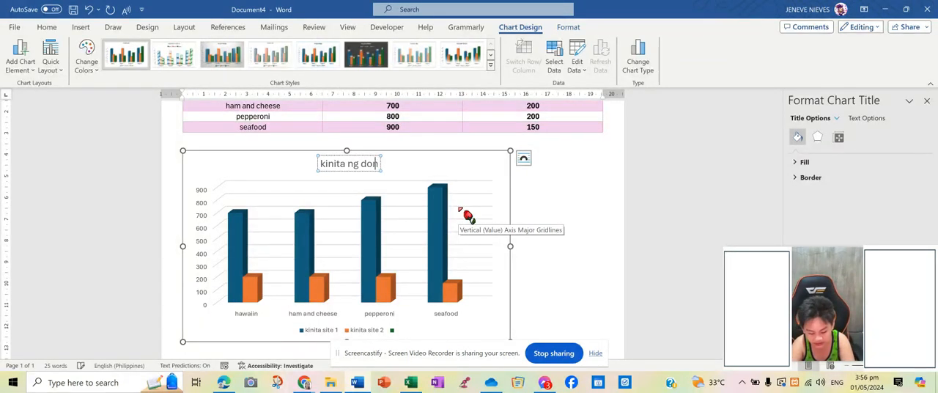
type("nas pizz")
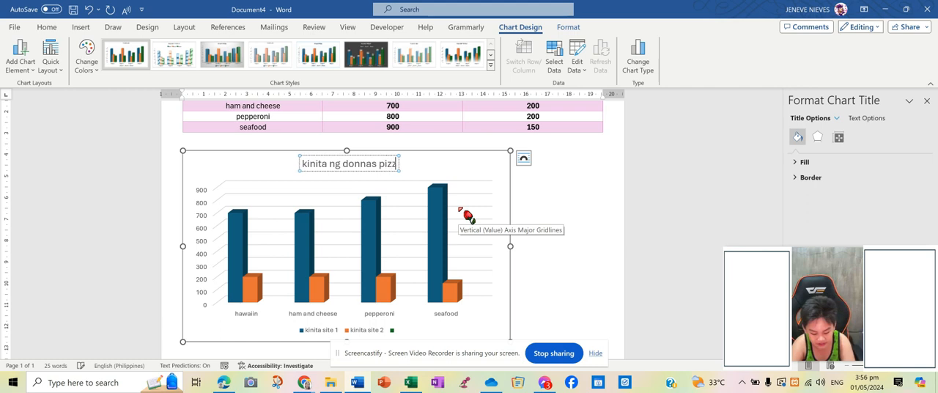
type("a house")
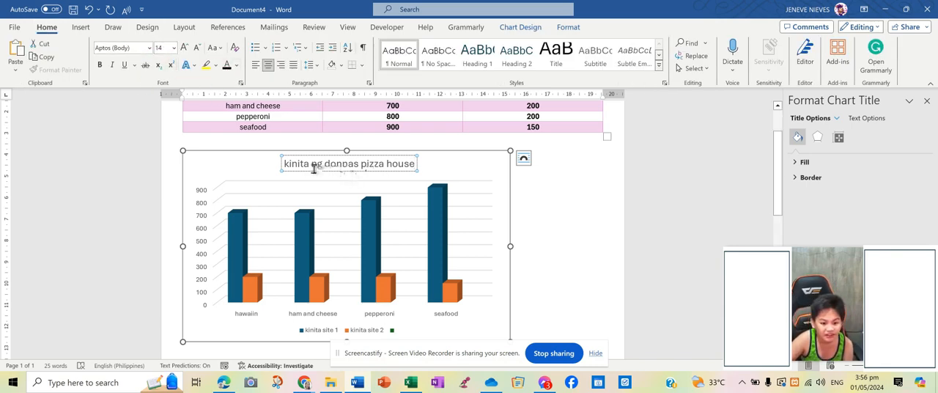
Step: Set the chart title in Amasis MT Pro Black and color it red
left_click_drag(286, 166, 411, 166)
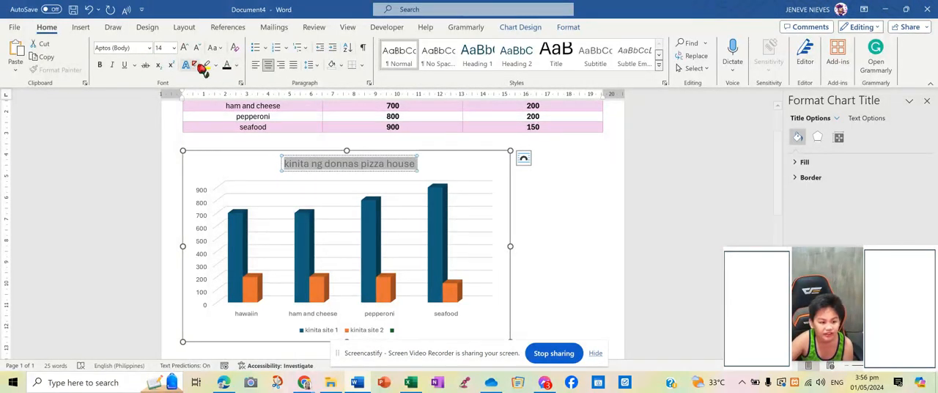
left_click(150, 47)
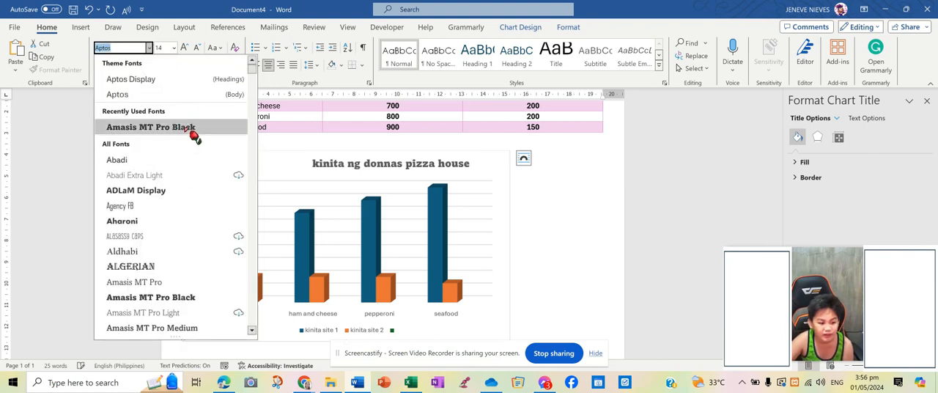
left_click(189, 129)
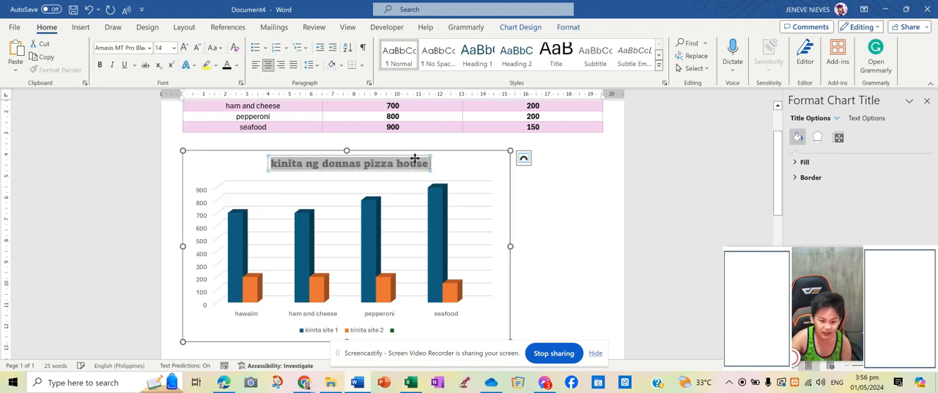
left_click(235, 66)
left_click(236, 209)
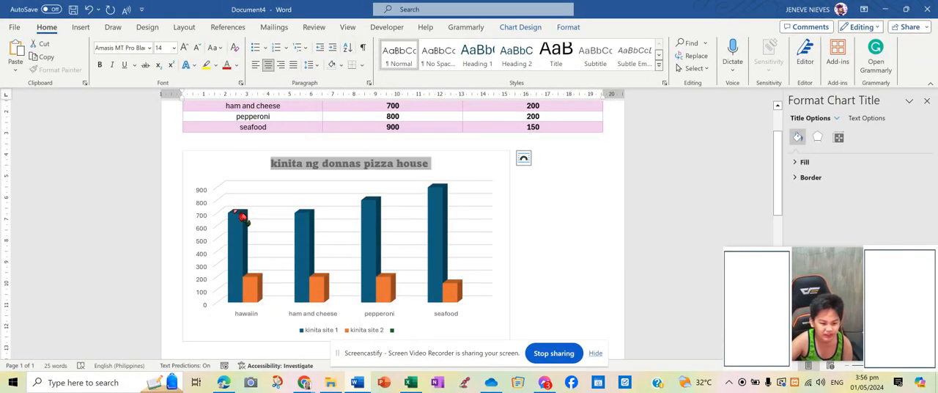
left_click(544, 257)
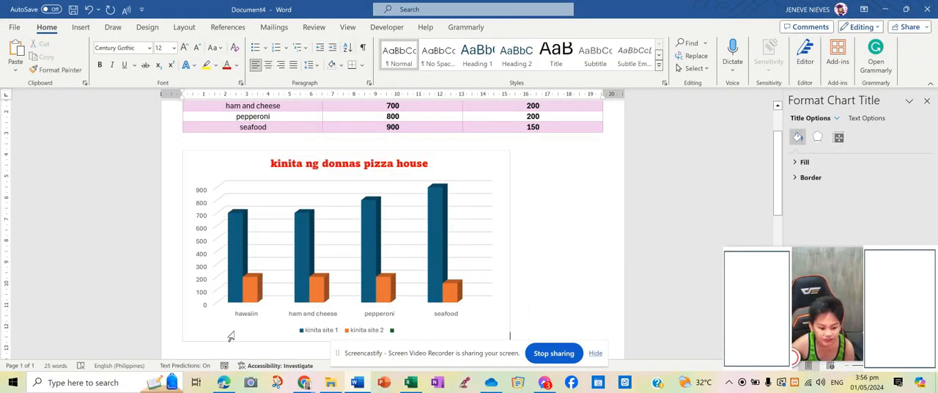
Step: Make the pizza flavor labels on the chart's horizontal axis bold and black
left_click(257, 315)
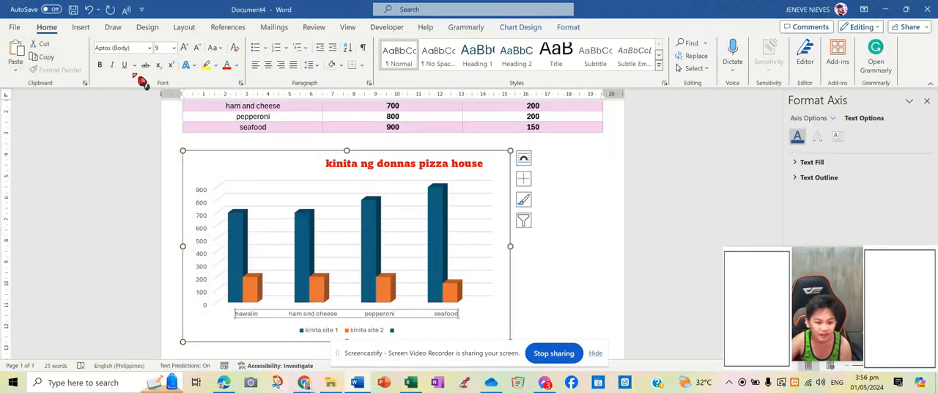
left_click(100, 65)
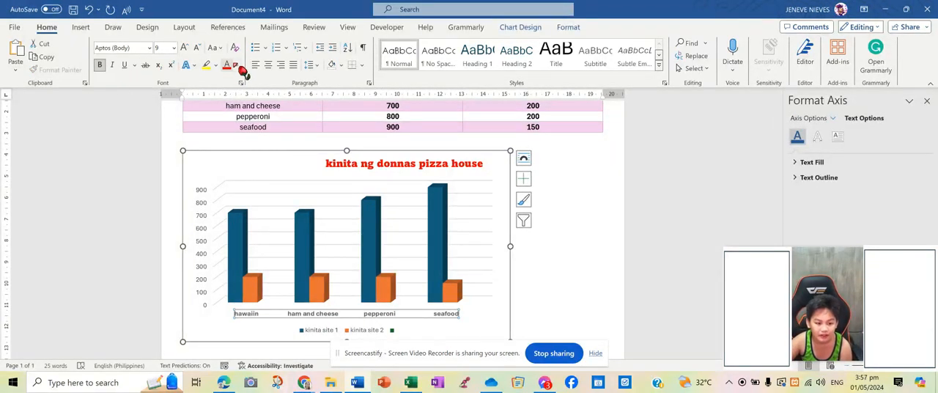
left_click(237, 65)
left_click(242, 101)
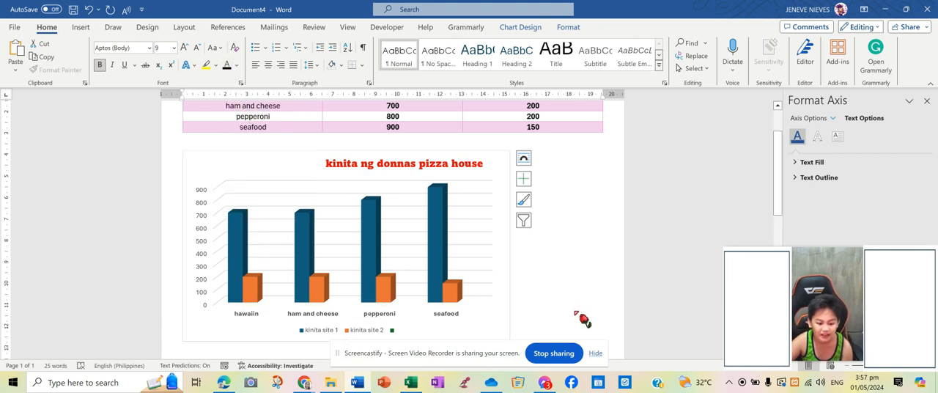
Step: Apply the dark gray chart style with boxed data labels and an all-caps title to the pizza earnings column chart
left_click(456, 216)
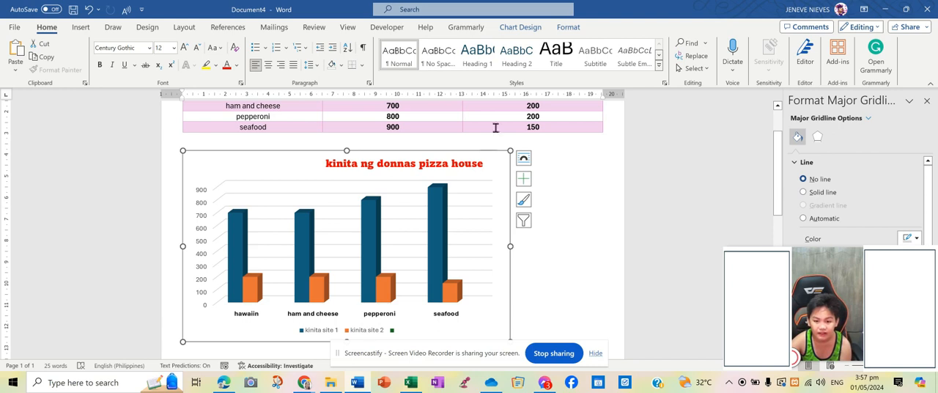
left_click(522, 30)
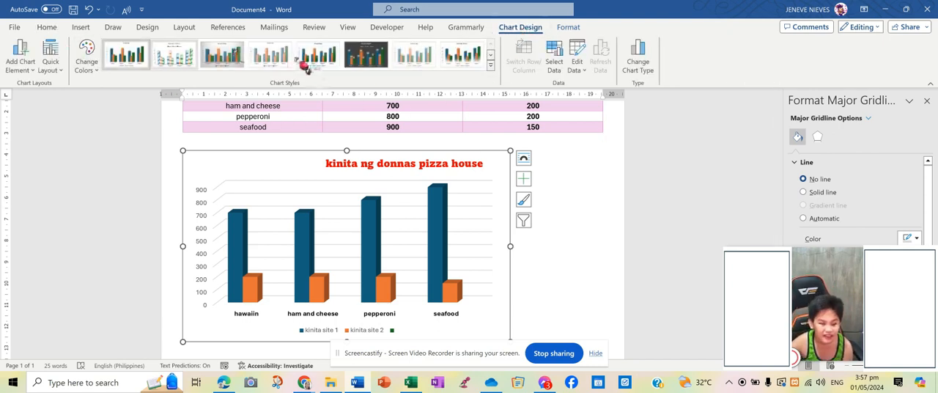
left_click(490, 65)
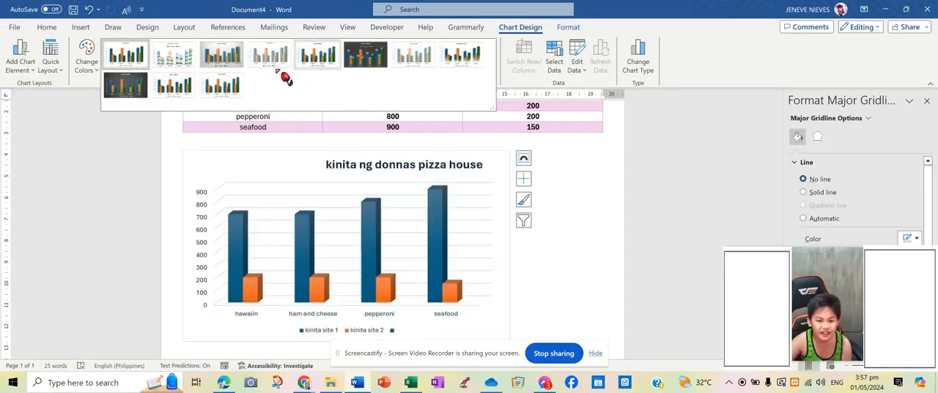
left_click(364, 55)
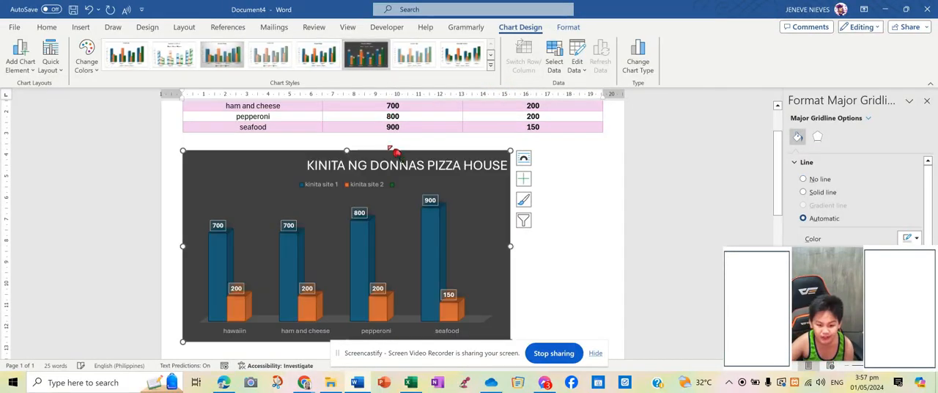
left_click(394, 152)
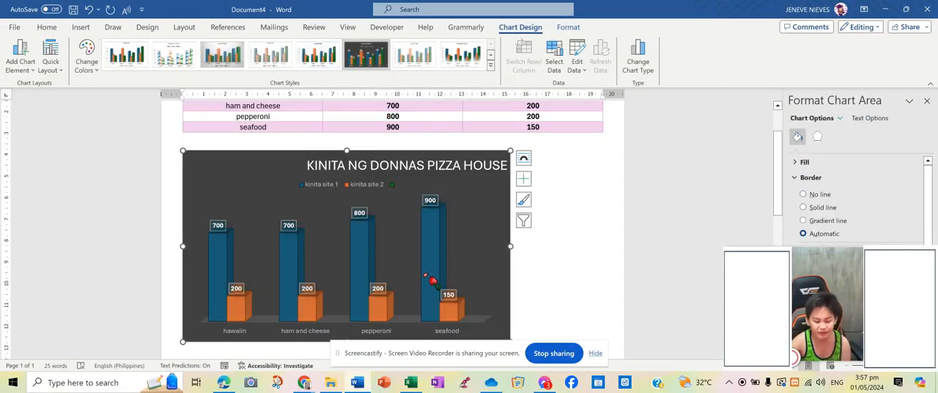
Step: Color the chart title red on the dark chart background and deselect the chart
left_click(313, 171)
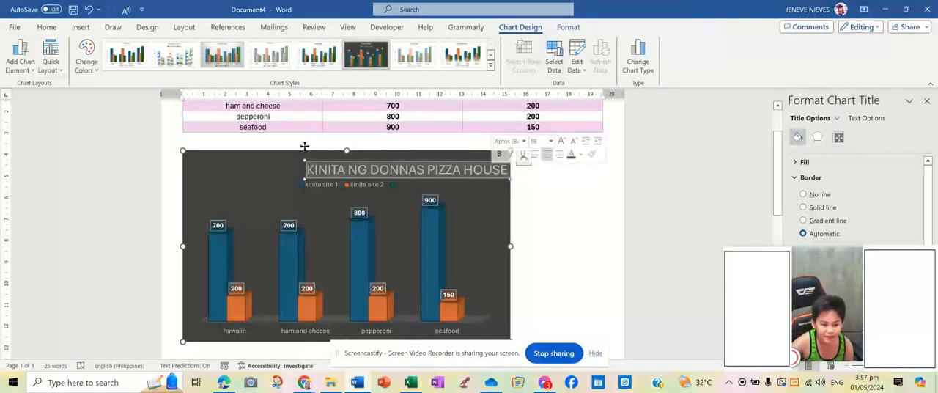
left_click(62, 27)
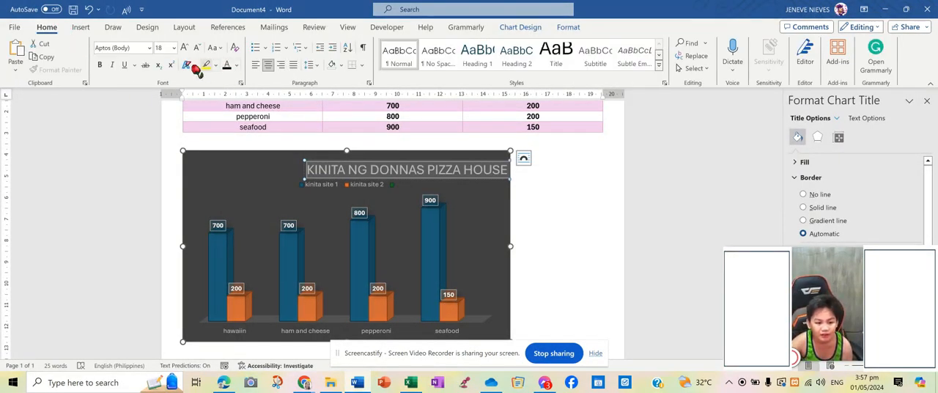
left_click(236, 65)
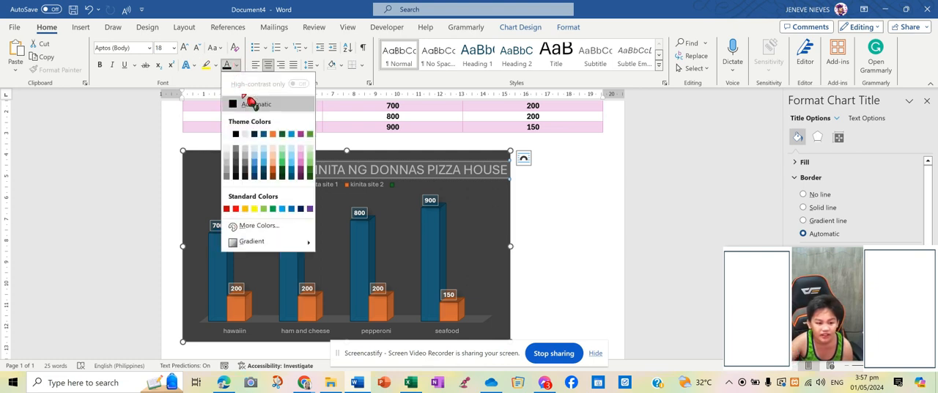
left_click(246, 209)
left_click(501, 232)
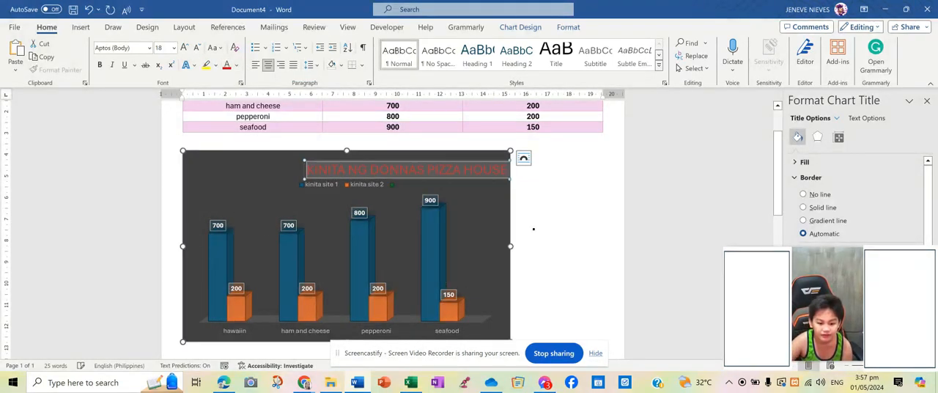
left_click(590, 257)
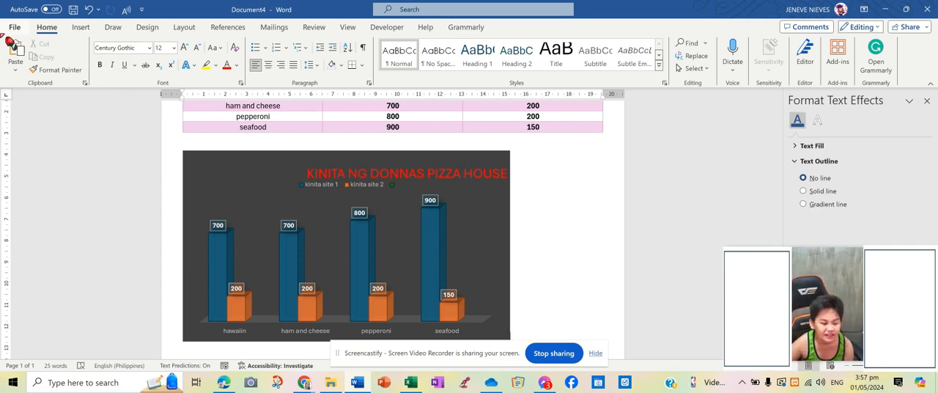
Step: Start saving the document in the Downloads folder, entering "table and chart" as the file name
left_click(73, 9)
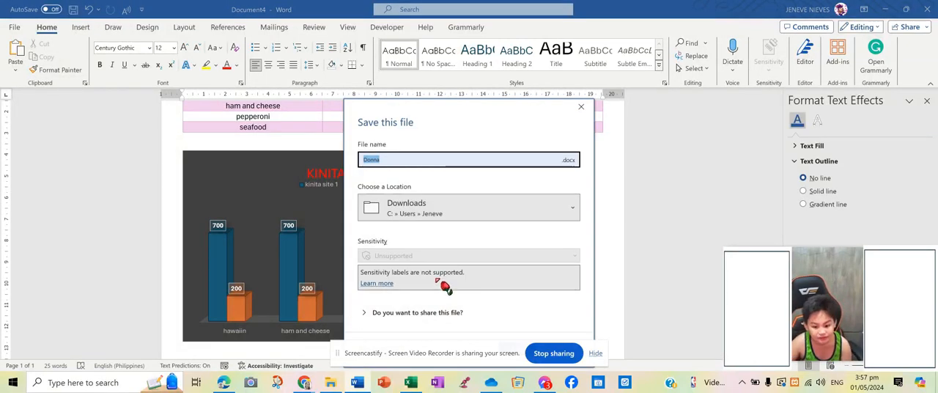
left_click(488, 162)
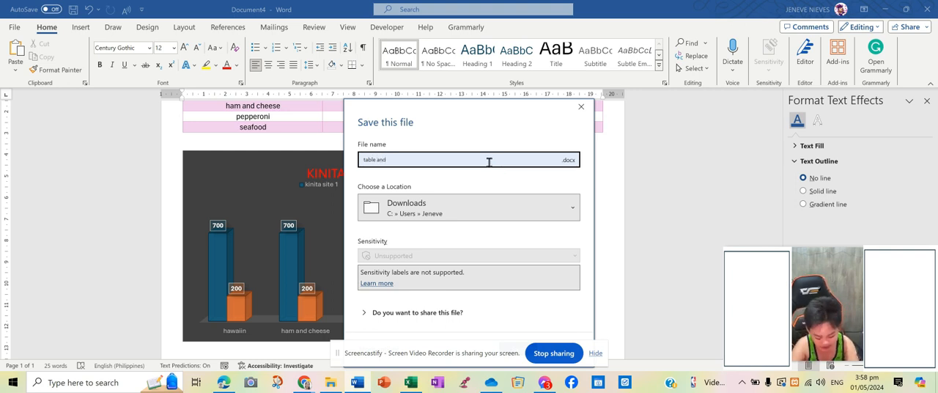
type("ee")
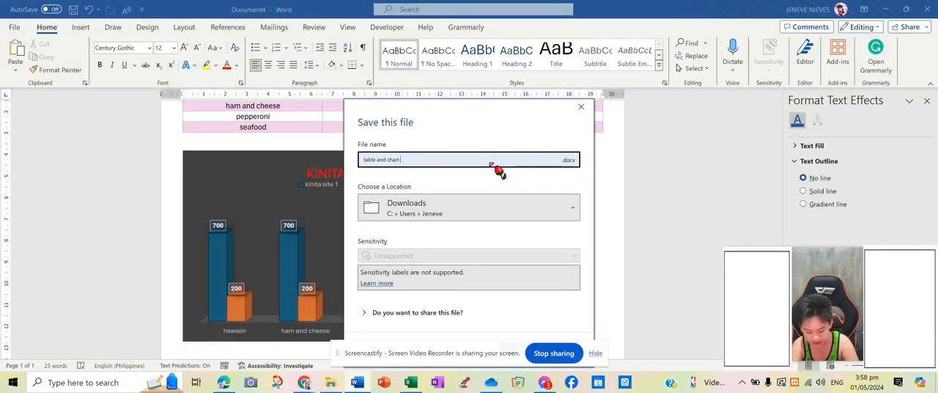